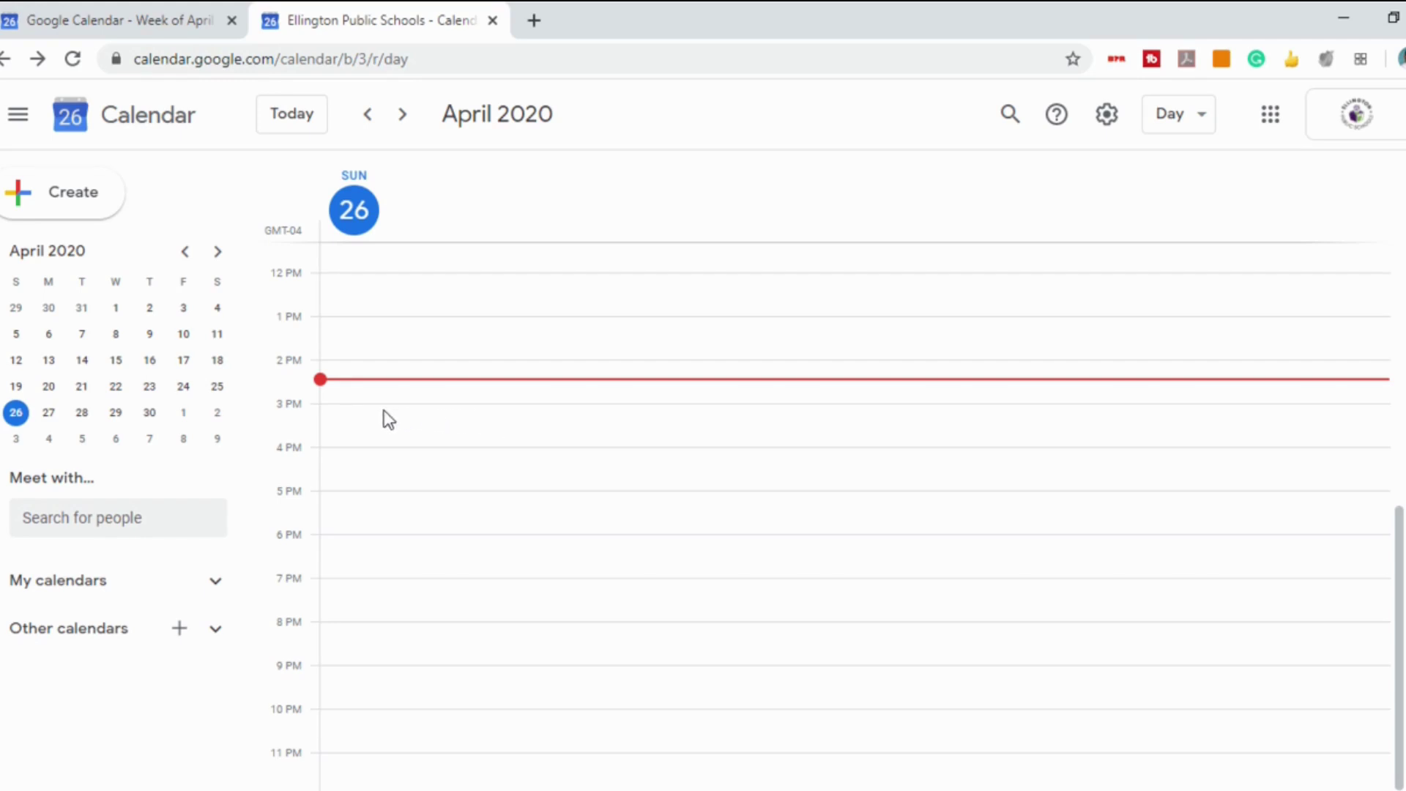
Draft a 3–5pm event titled 'Meet Appointments' as appointment slots
left_click_drag(369, 418, 373, 483)
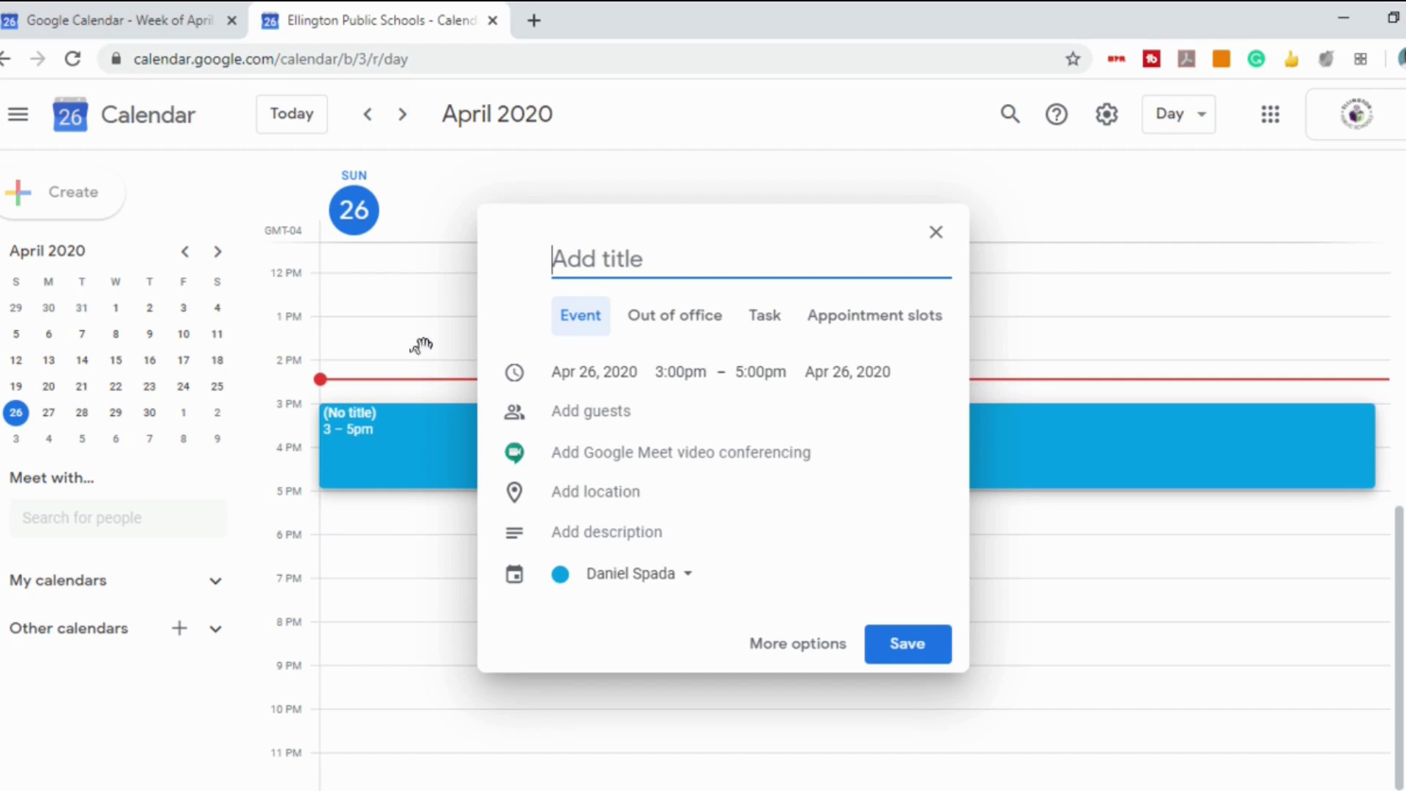
type("Mee")
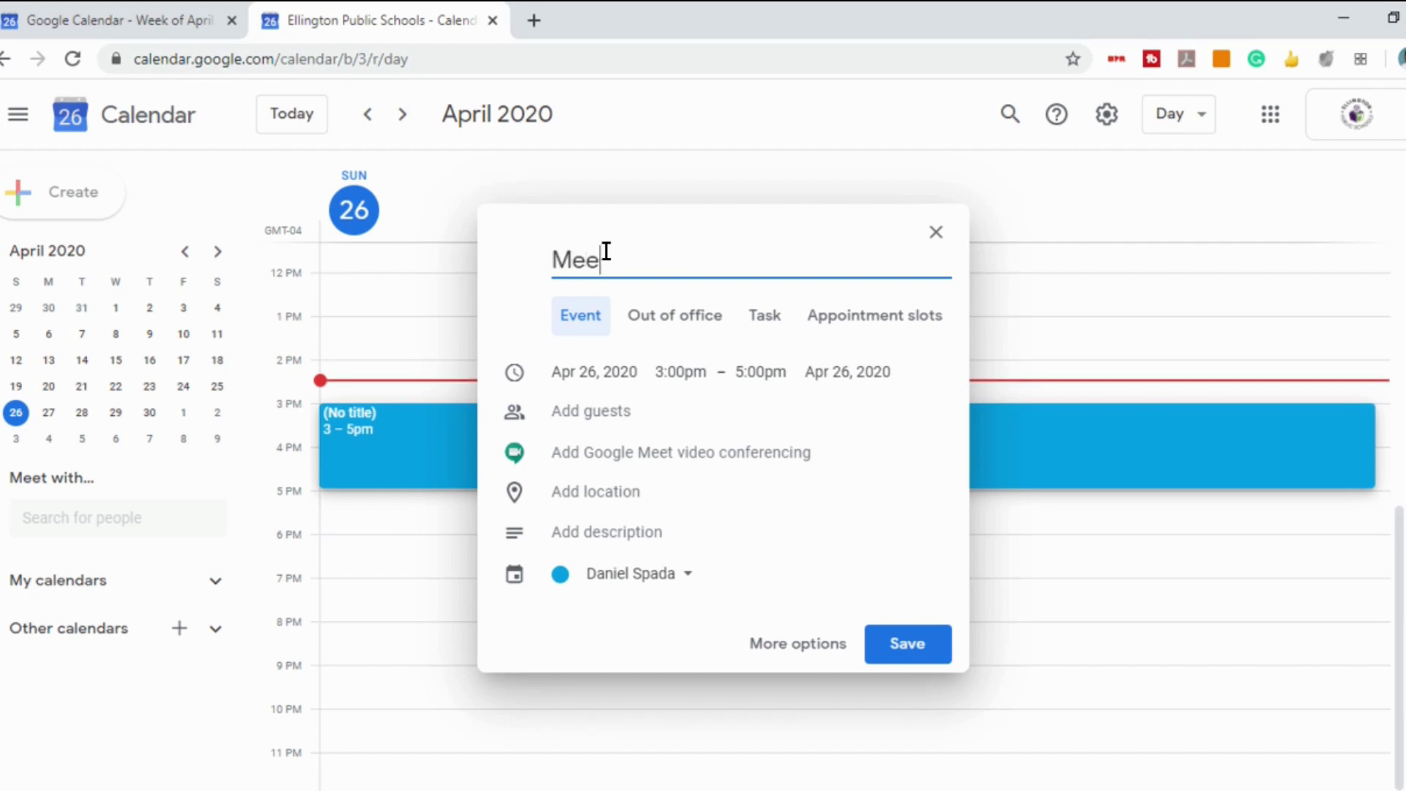
type("t Appointments")
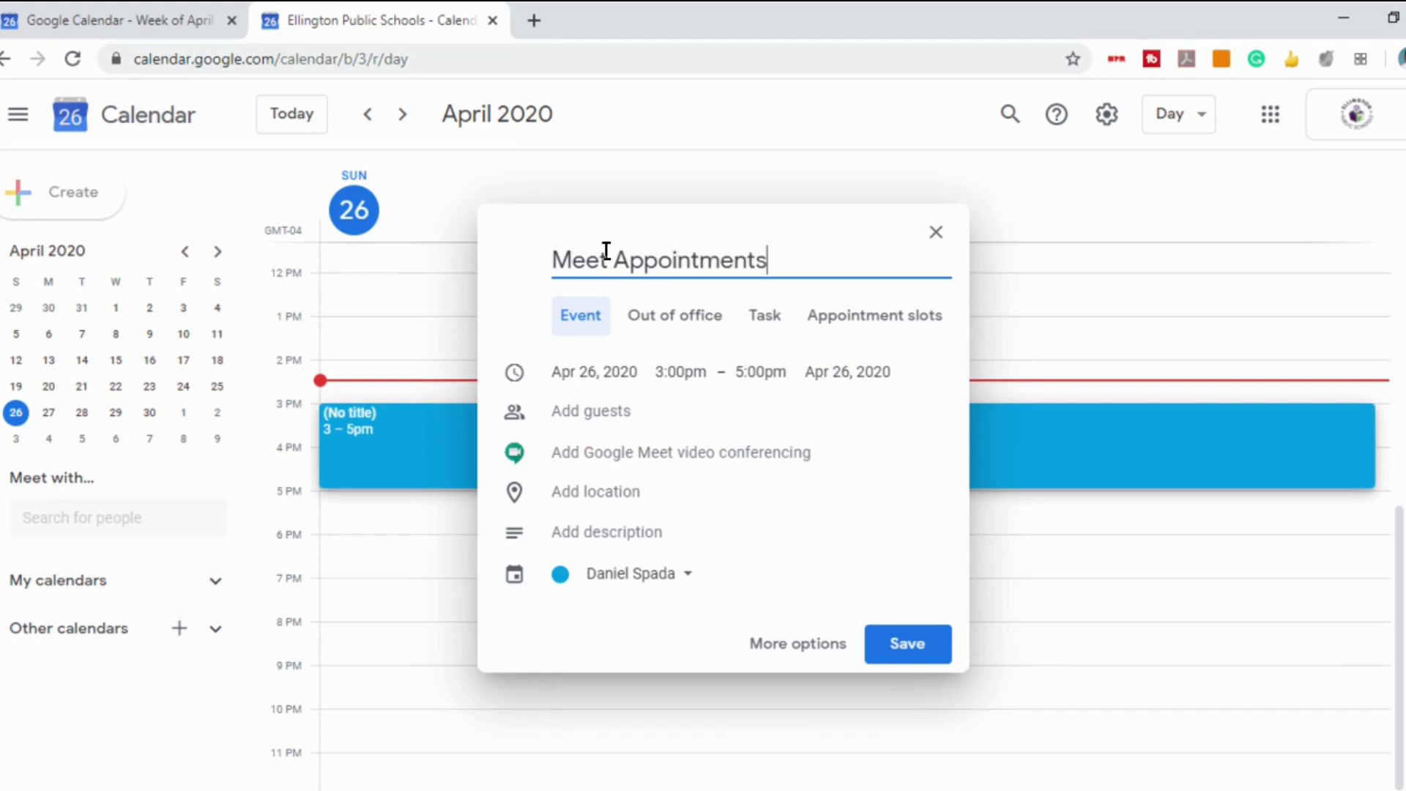
left_click(878, 330)
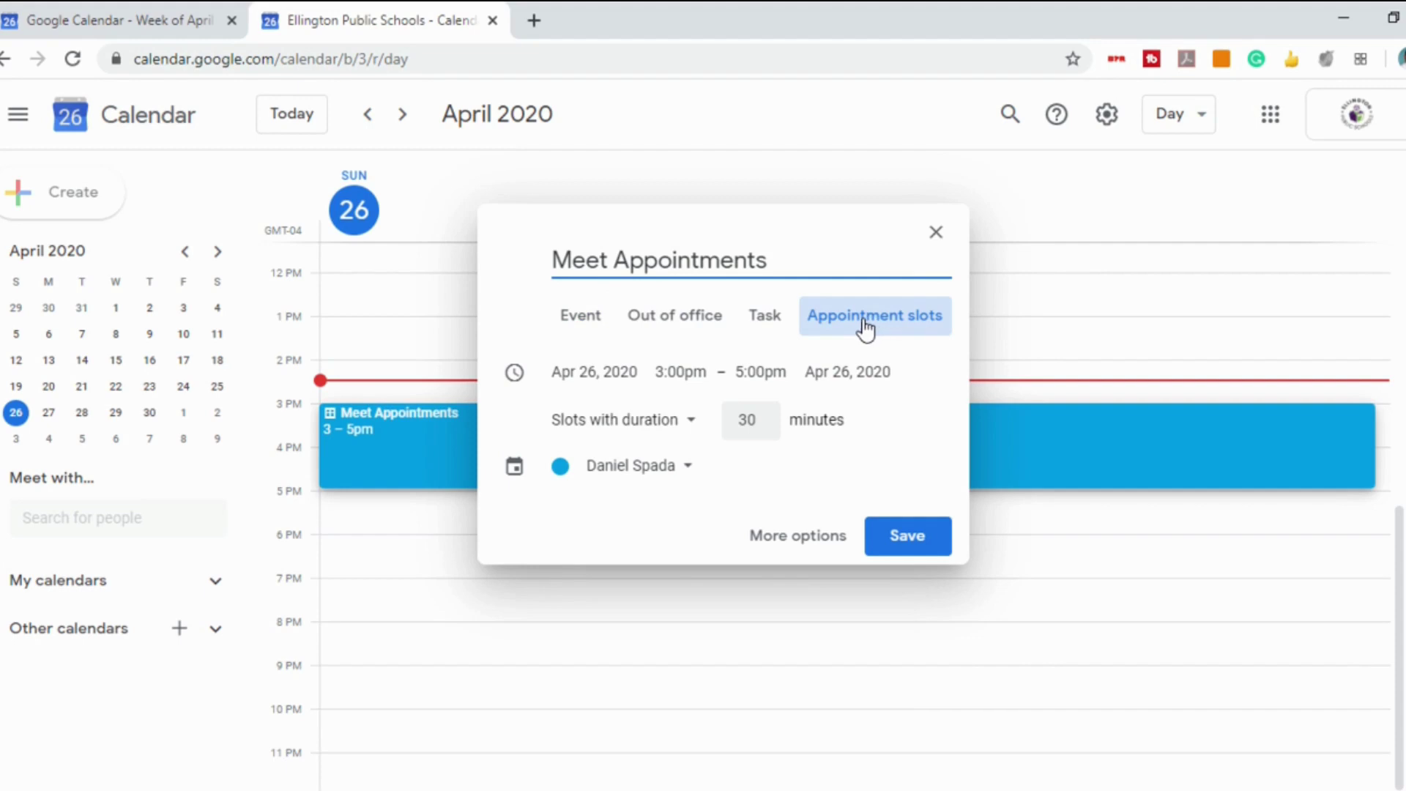
Change the slot length from 30 to 15 minutes and open the full details
left_click(746, 421)
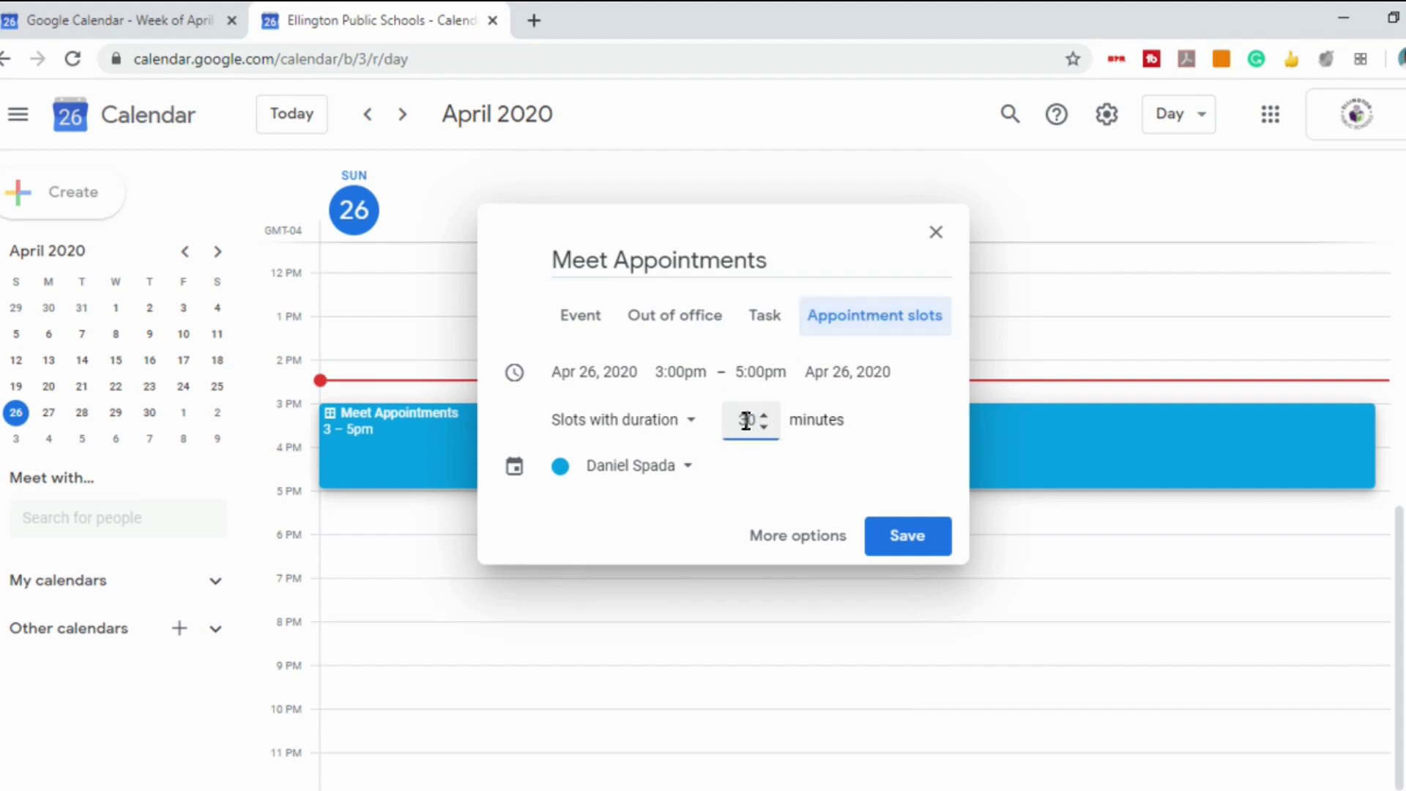
double_click(747, 418)
type("15")
left_click(886, 438)
left_click(814, 538)
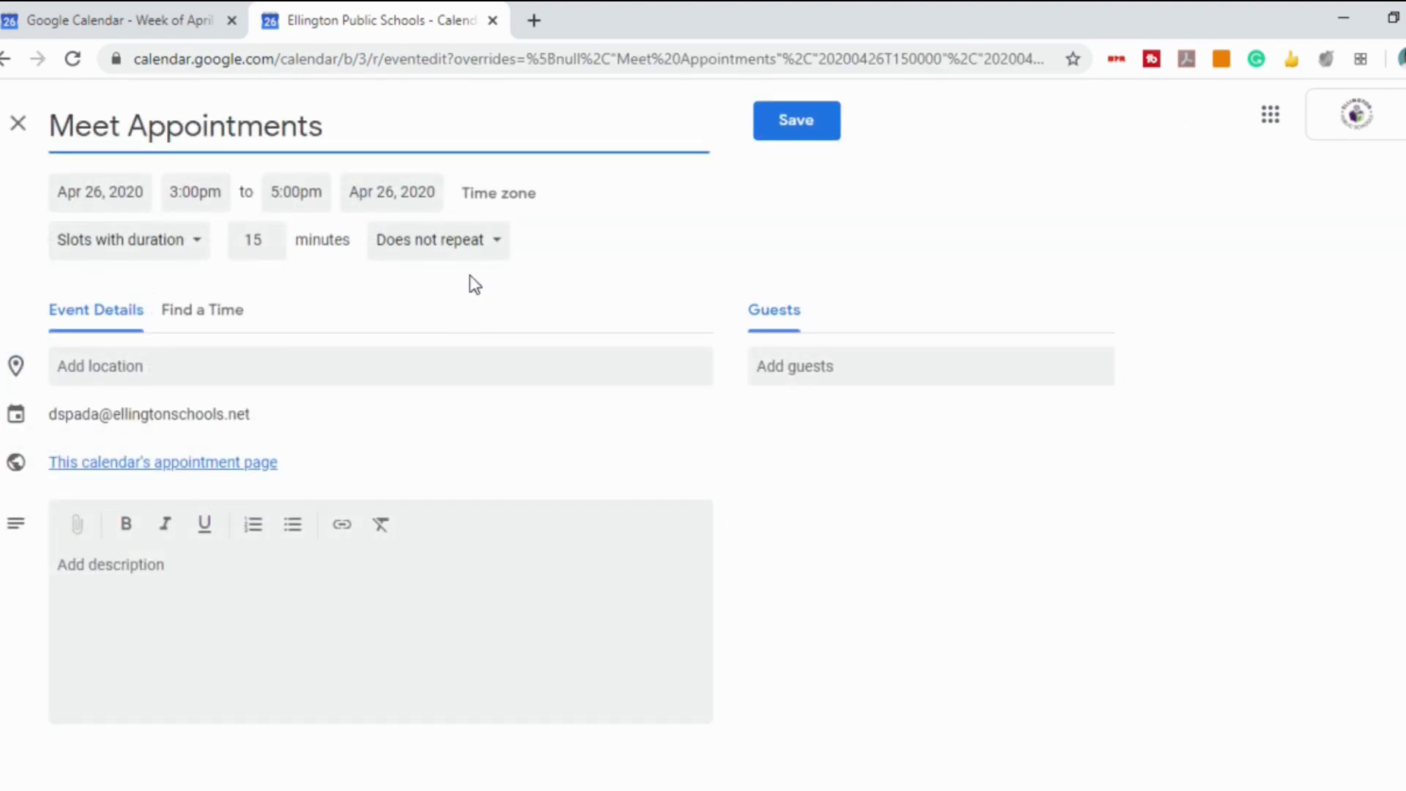
left_click(477, 247)
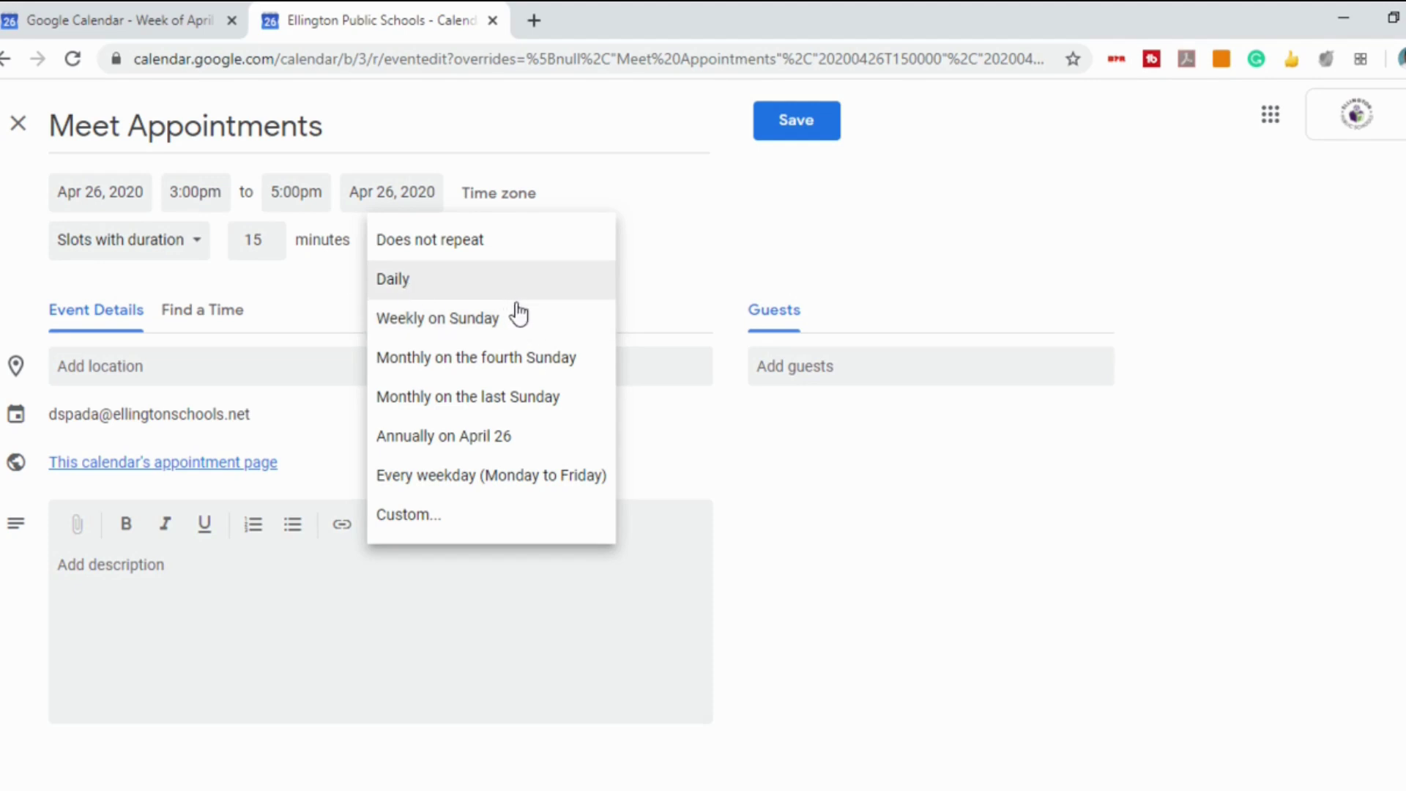
left_click(339, 407)
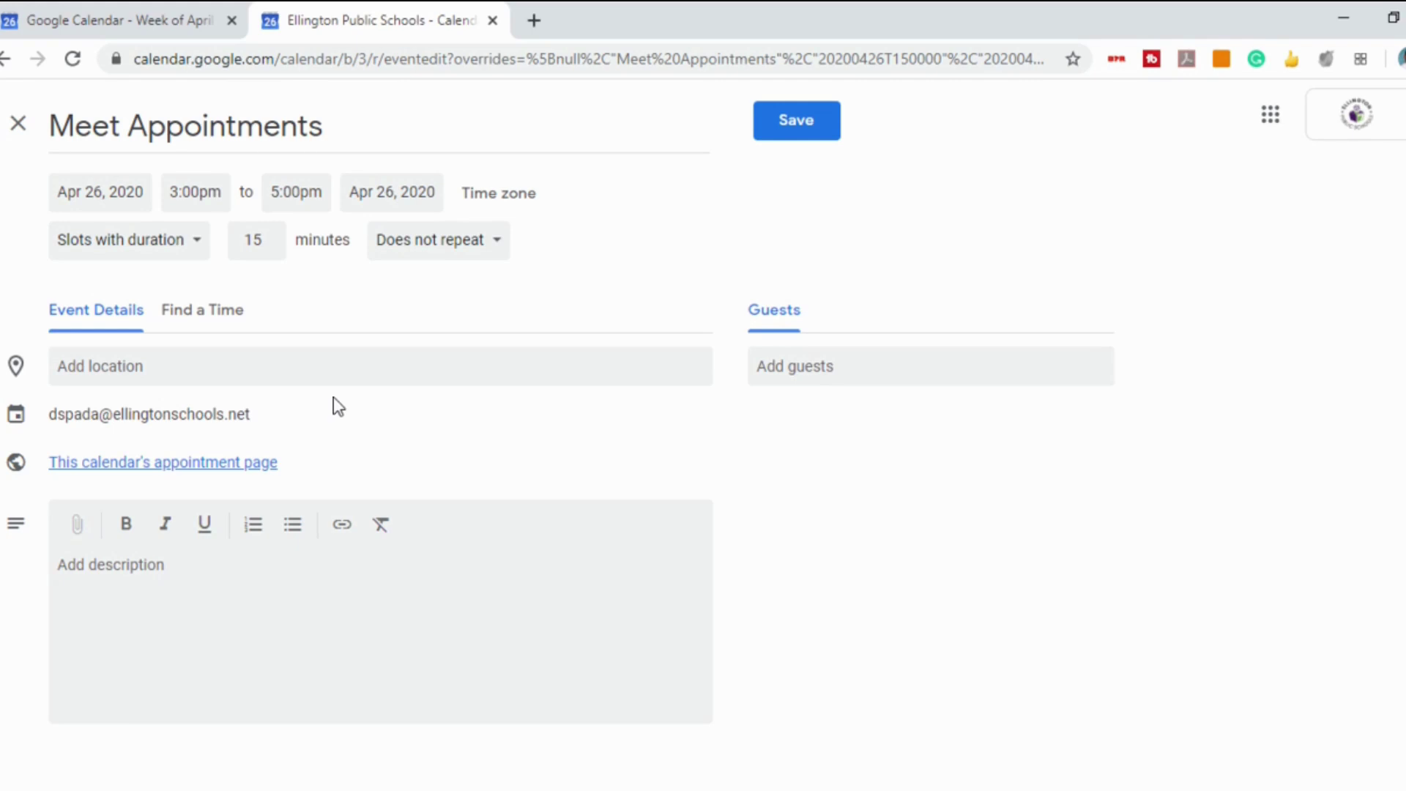
left_click(839, 364)
left_click(670, 420)
Copy the link address of this calendar's appointment page
right_click(164, 472)
left_click(113, 477)
right_click(186, 469)
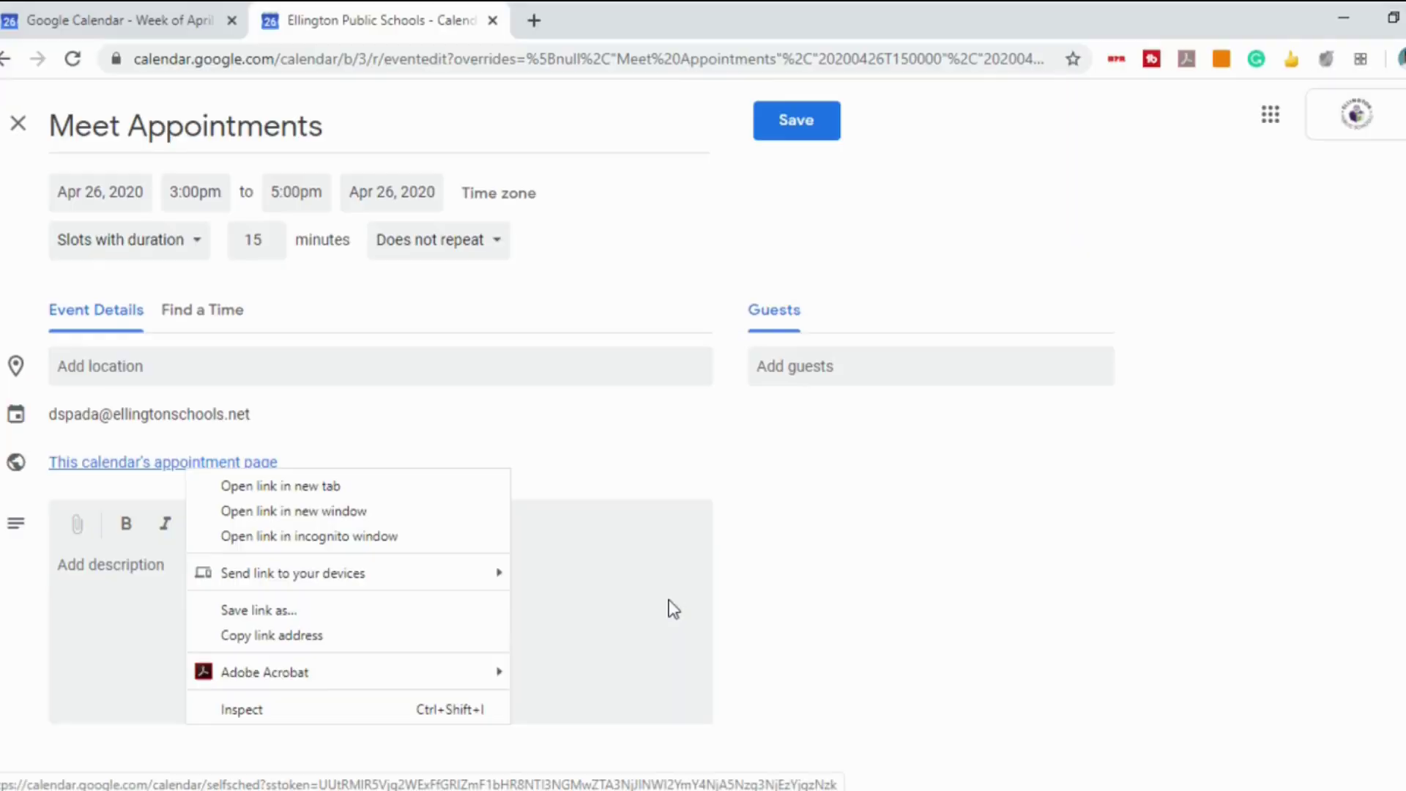
left_click(790, 626)
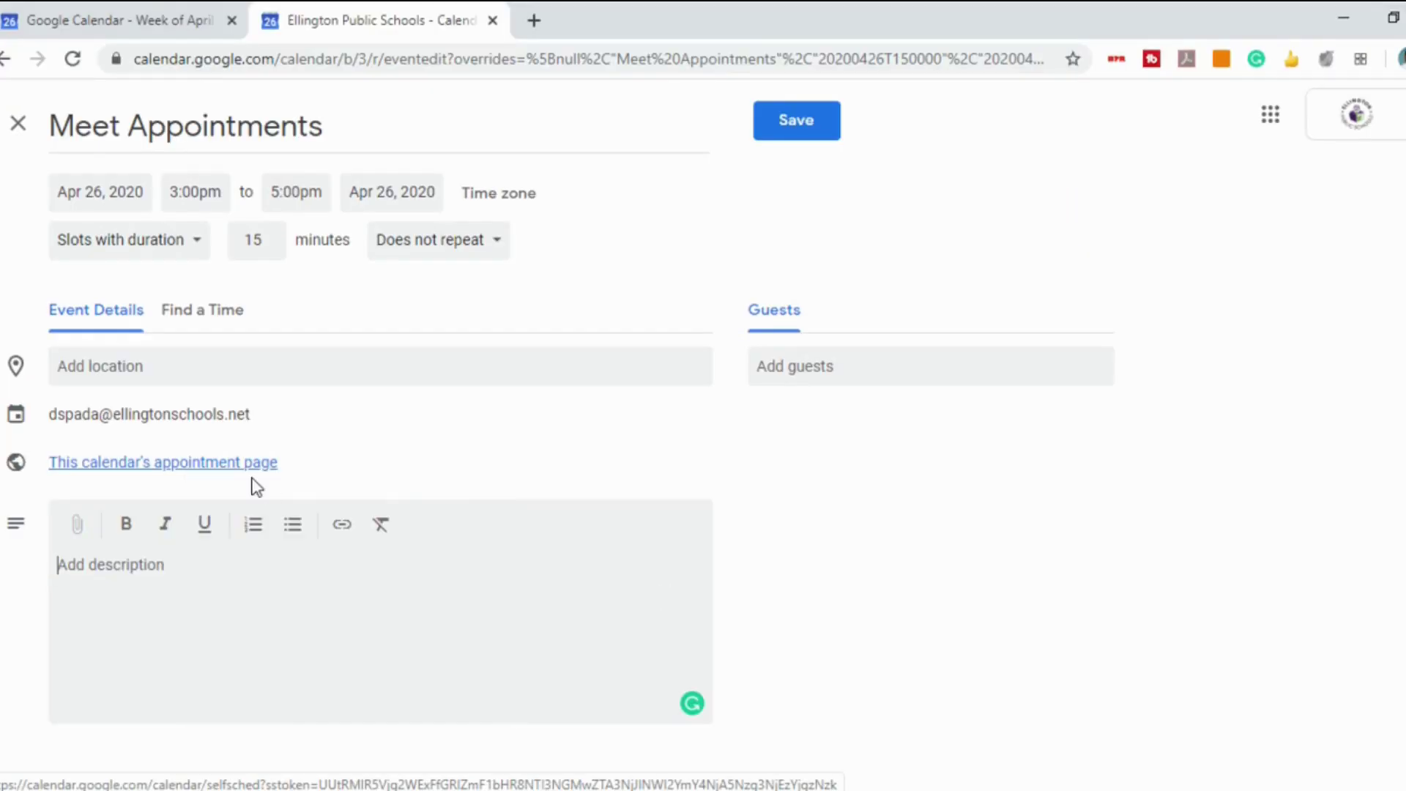
Open the sign-up page in a new tab, copy its URL, then save the slots
left_click(232, 472)
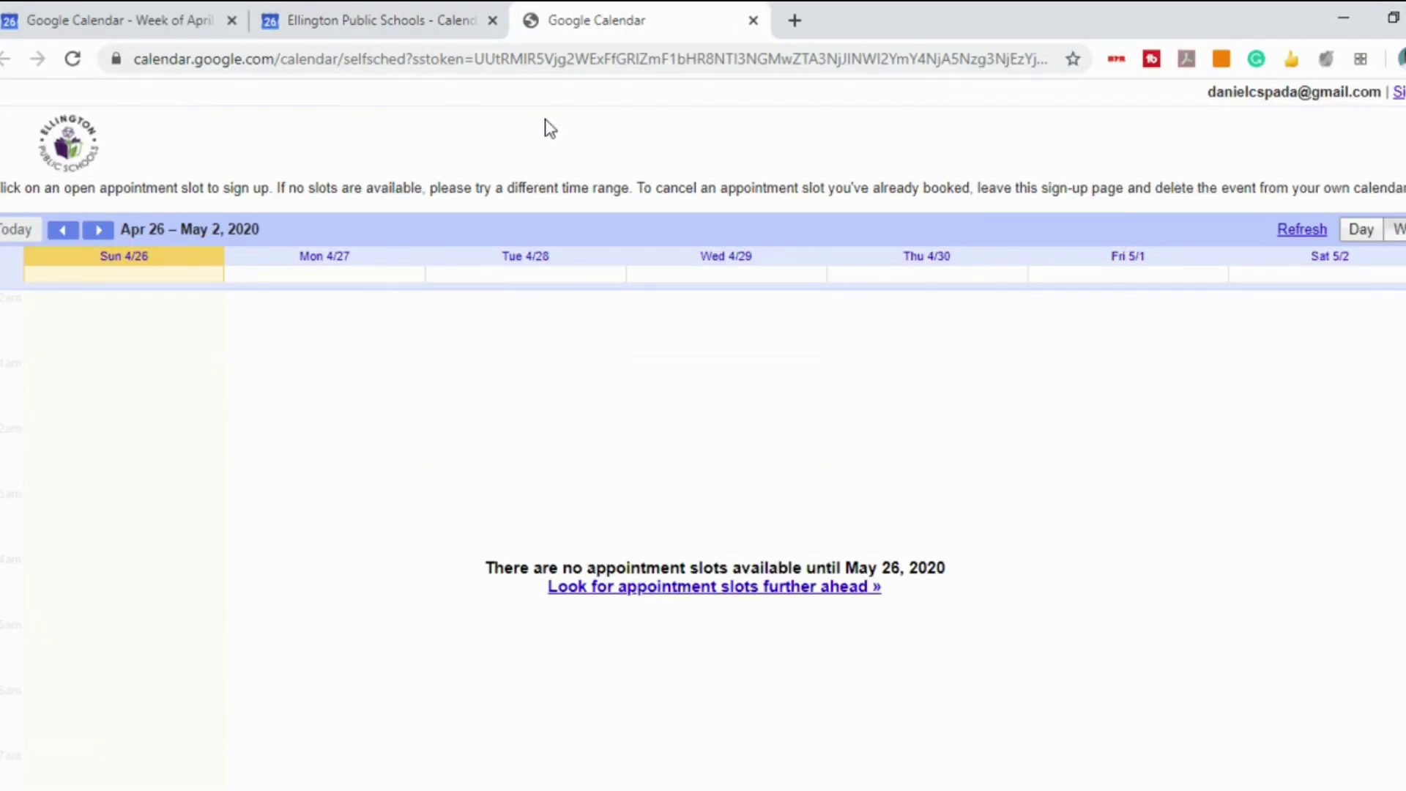
left_click(544, 57)
right_click(543, 59)
left_click(628, 210)
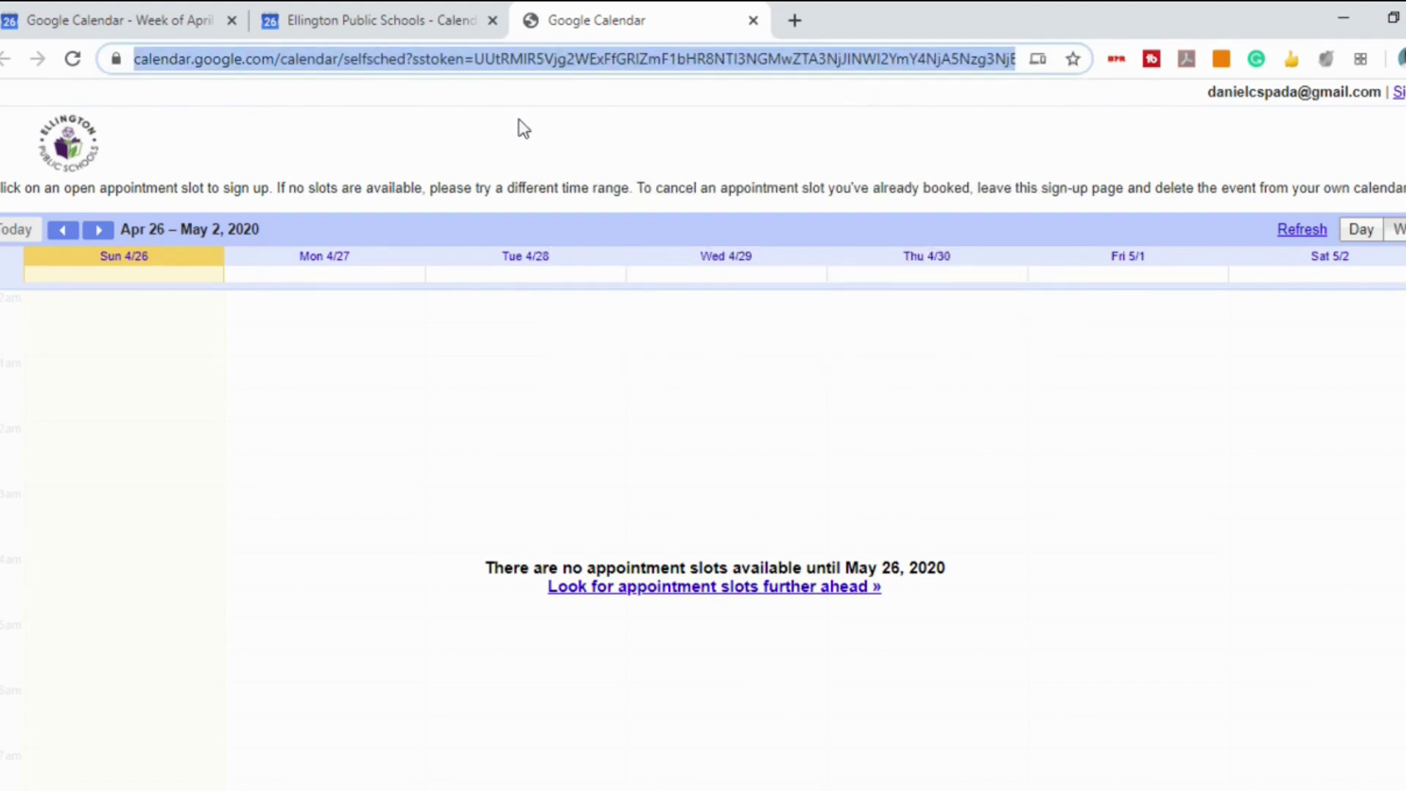
left_click(420, 12)
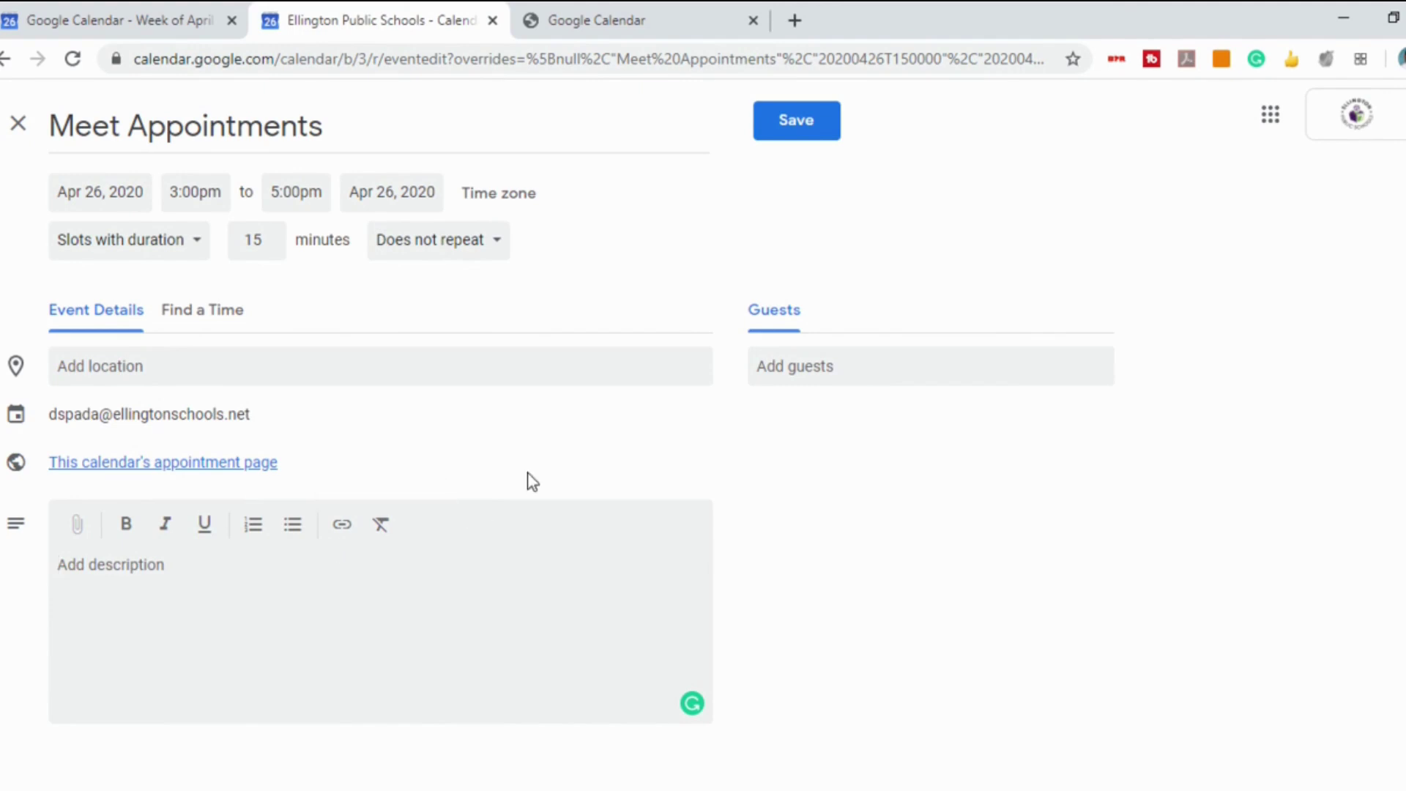
left_click(798, 123)
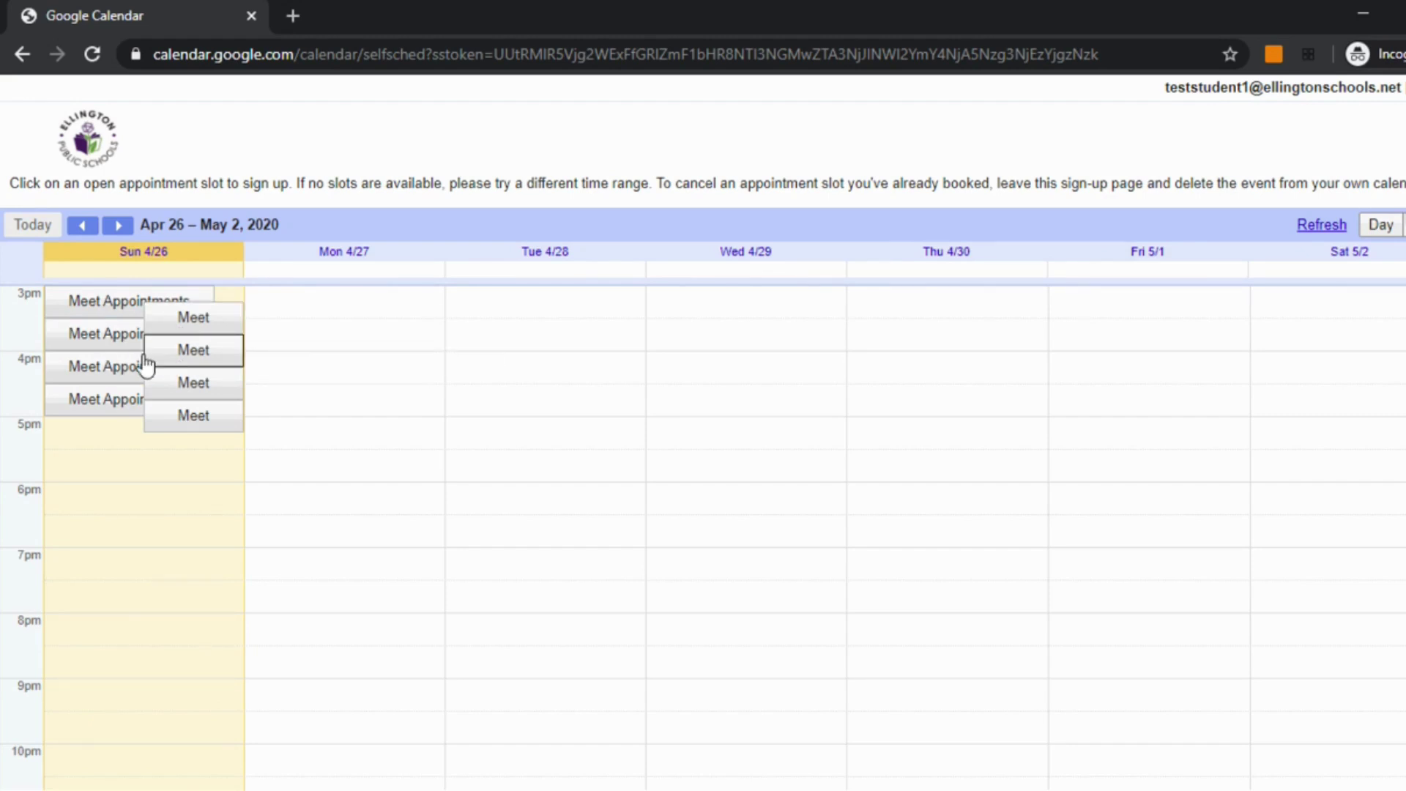
Book the 3:15–3:30pm slot on Sun, April 26 and close the confirmation
left_click(221, 315)
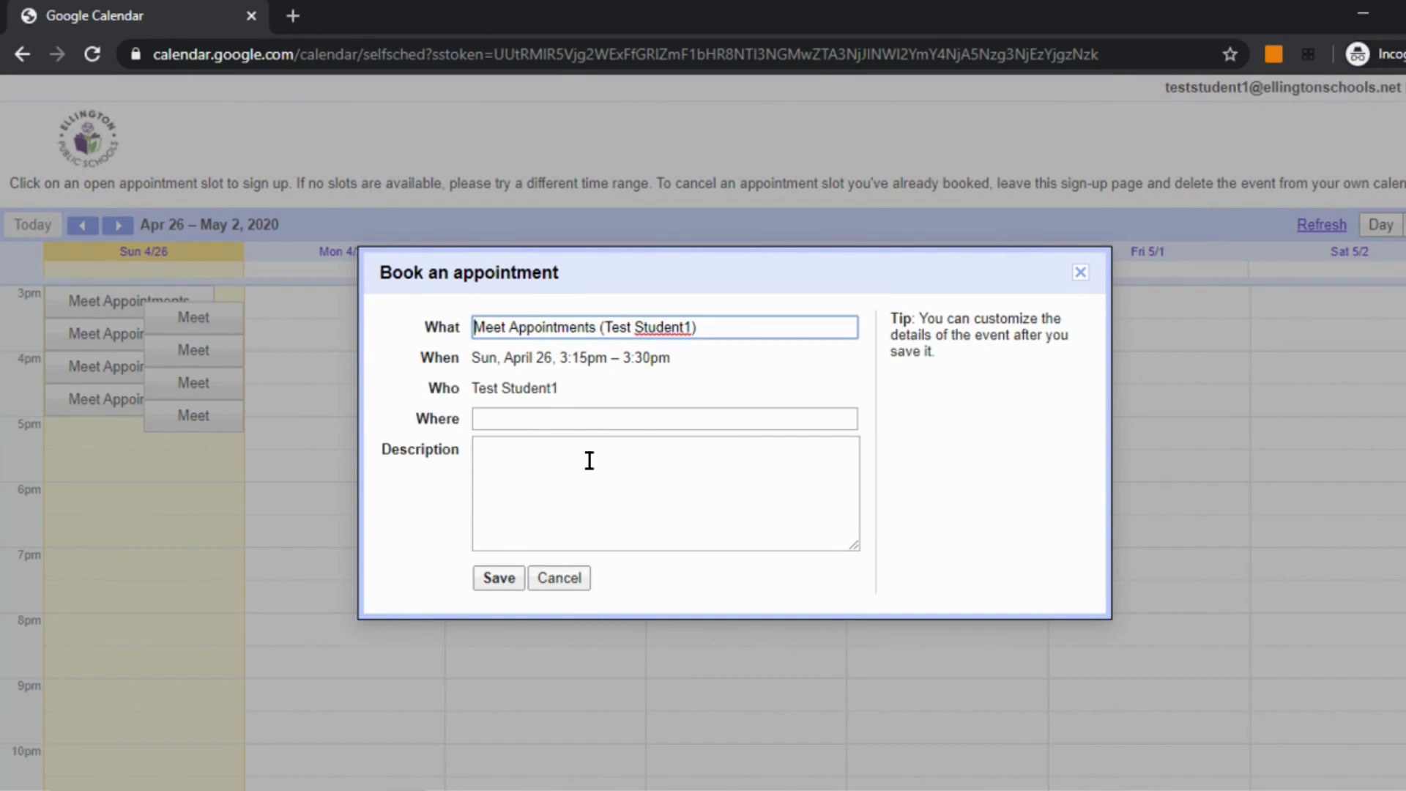
left_click(504, 580)
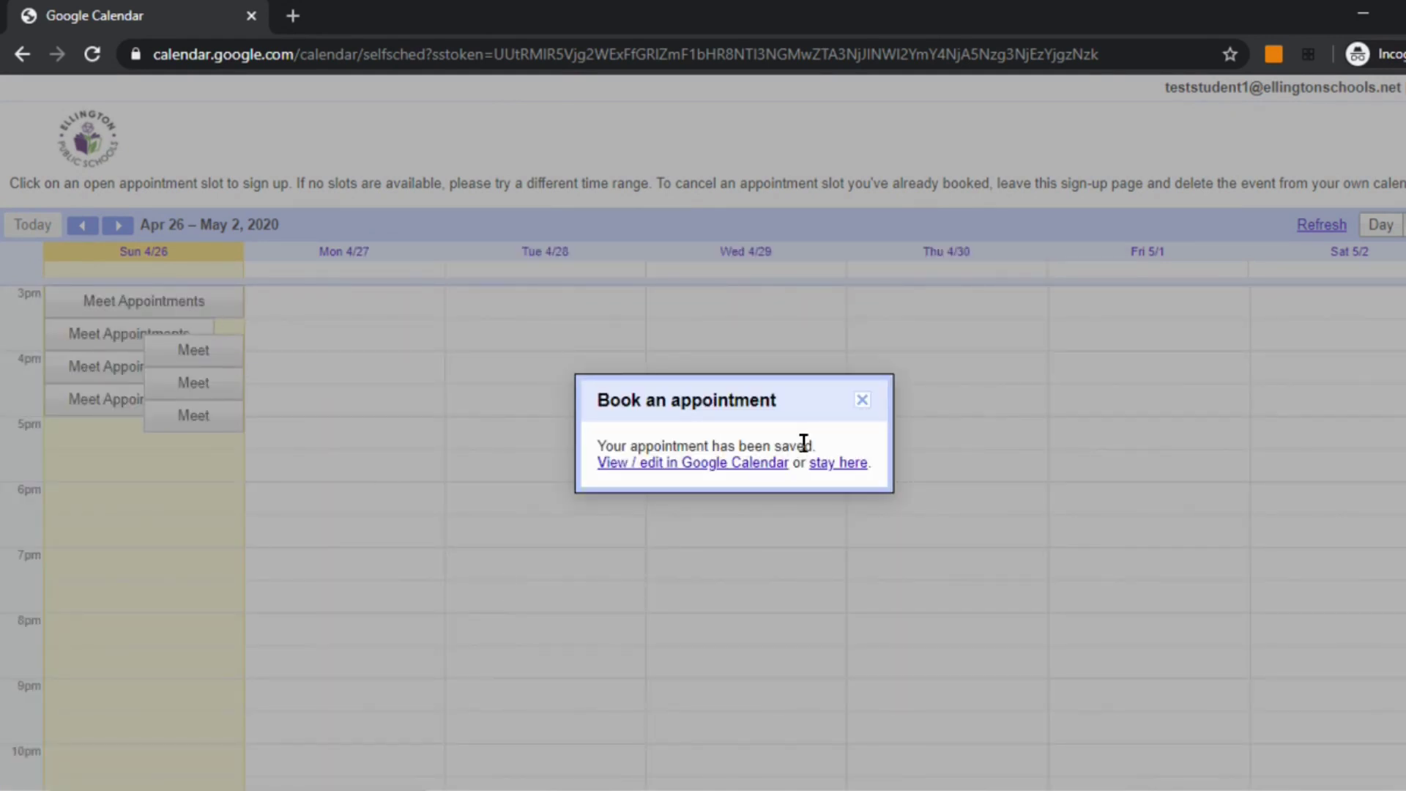
left_click(862, 404)
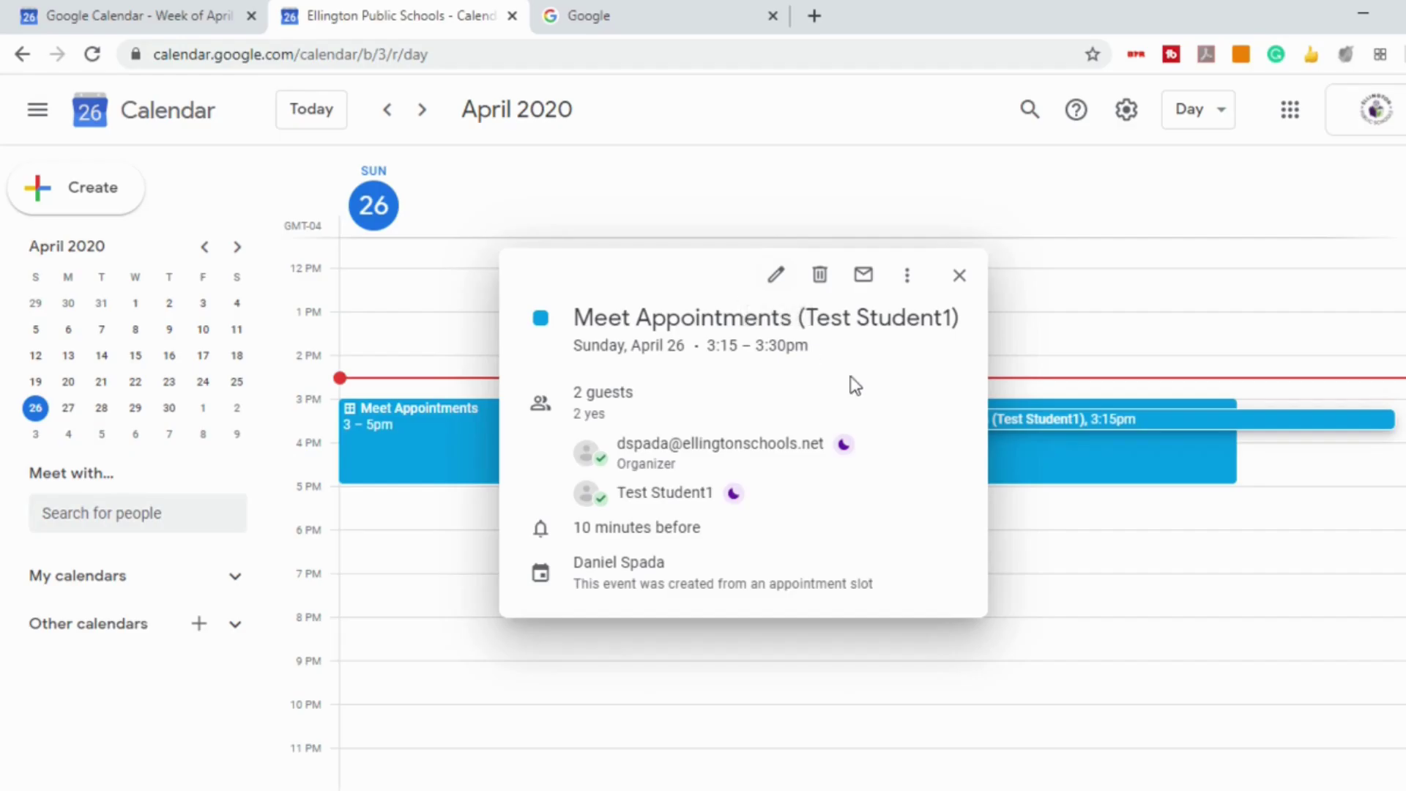
Add Google Meet video conferencing to the 3:15pm booking, save, and send the guest update email
mouse_move(870, 403)
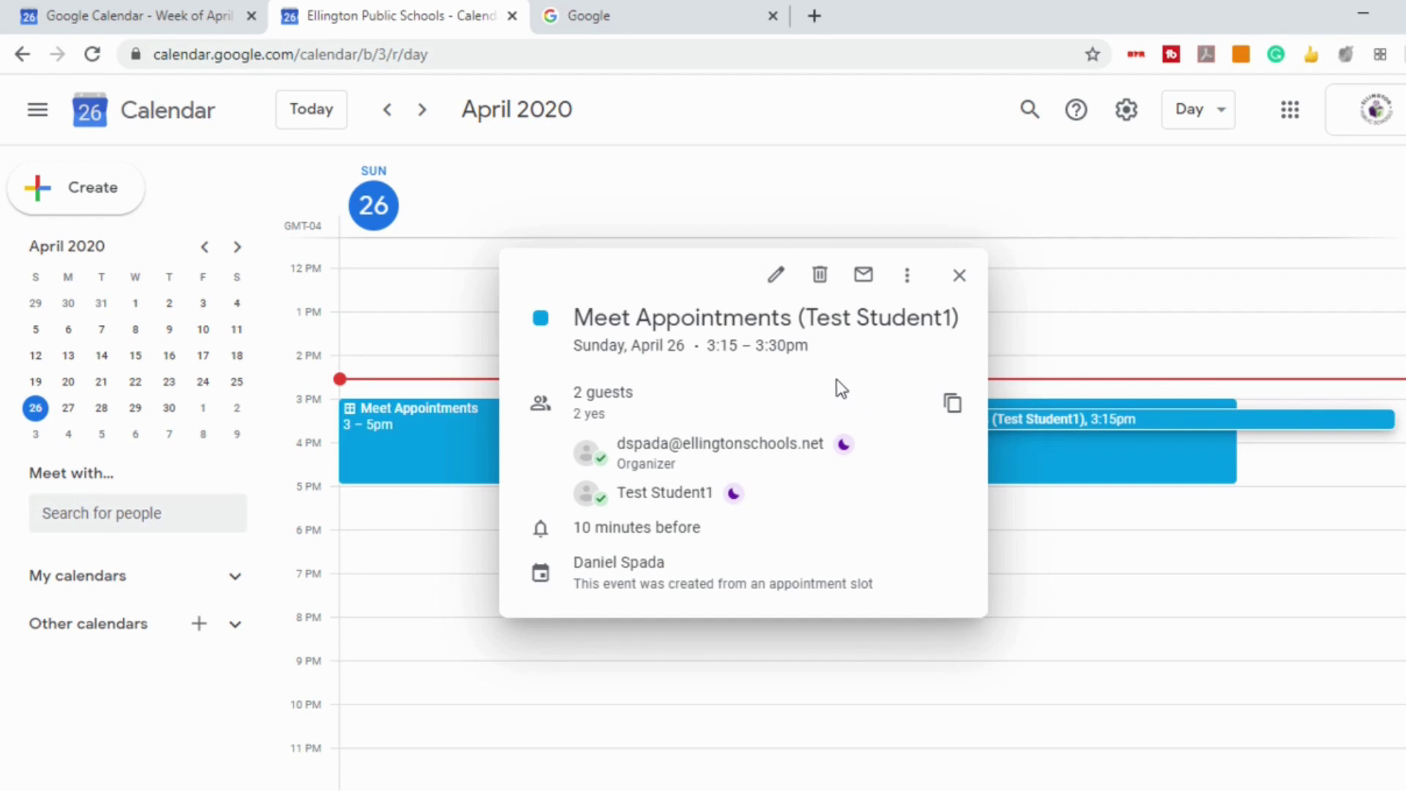
left_click(775, 284)
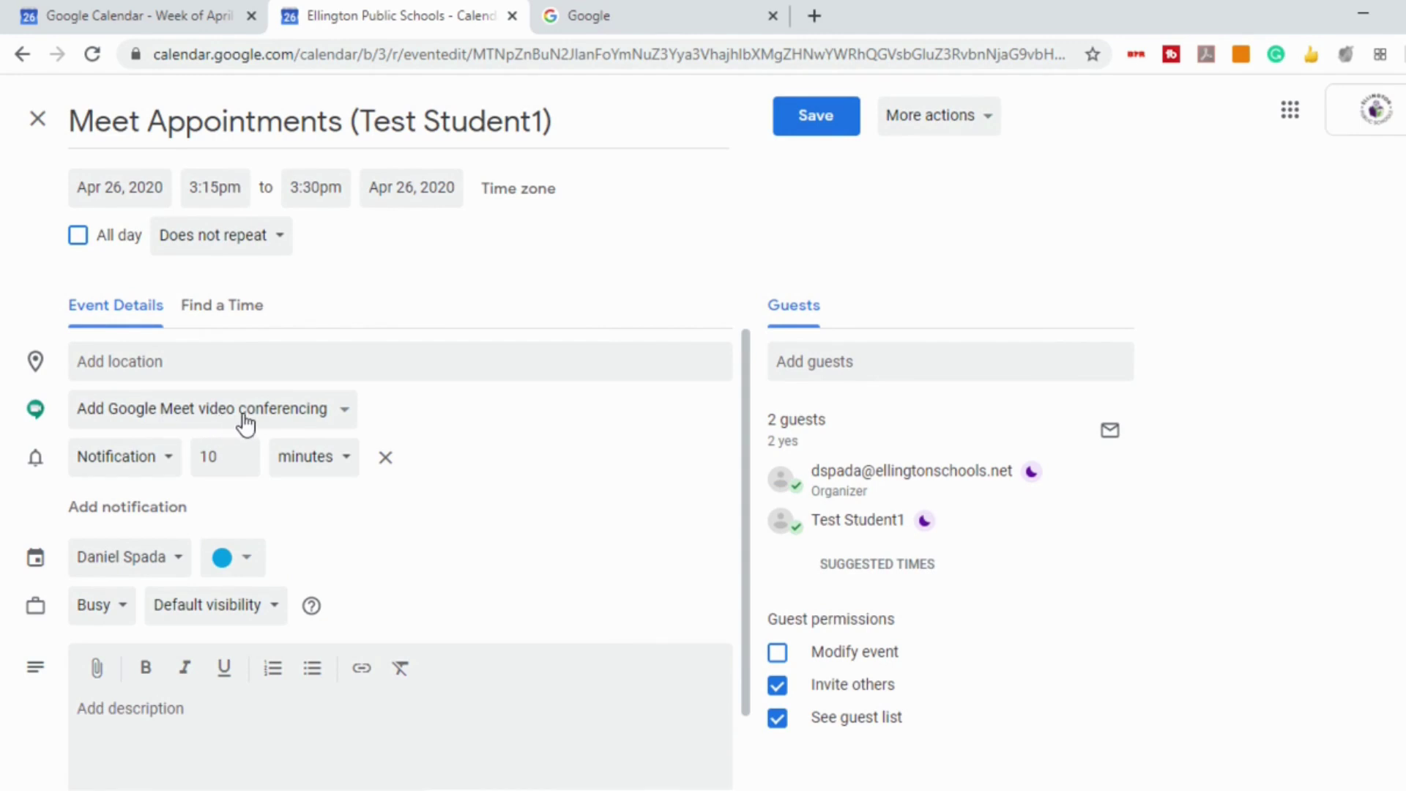
left_click(339, 414)
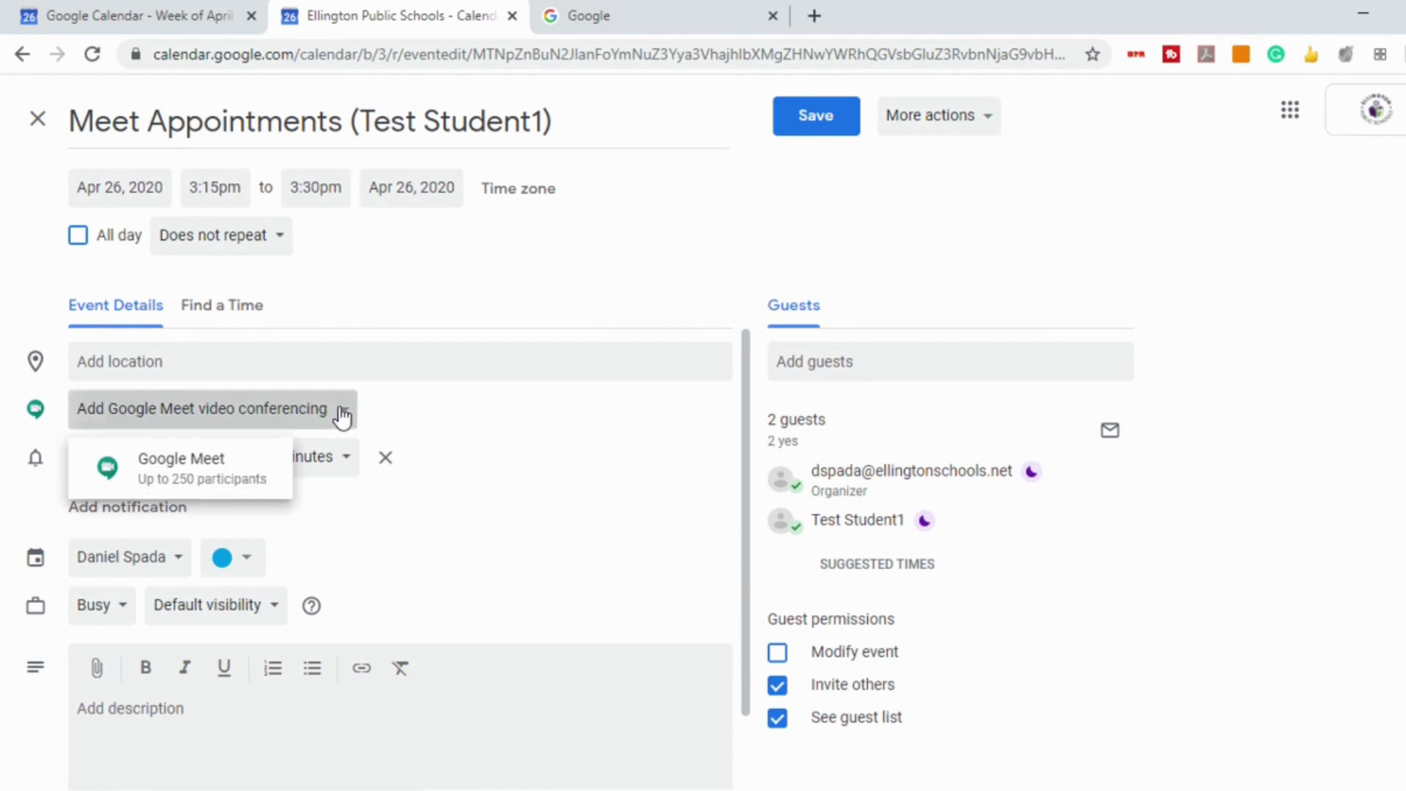
left_click(208, 471)
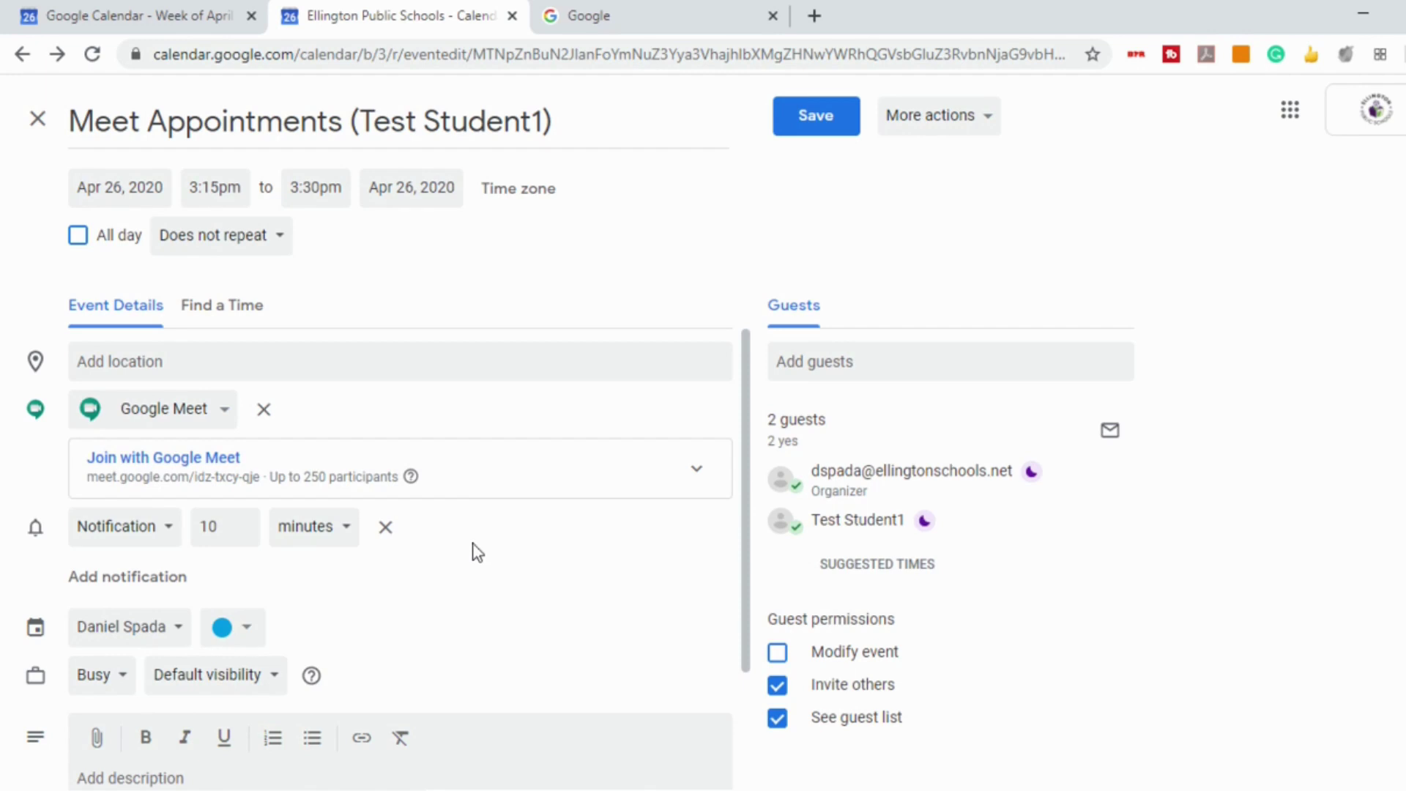
left_click(830, 120)
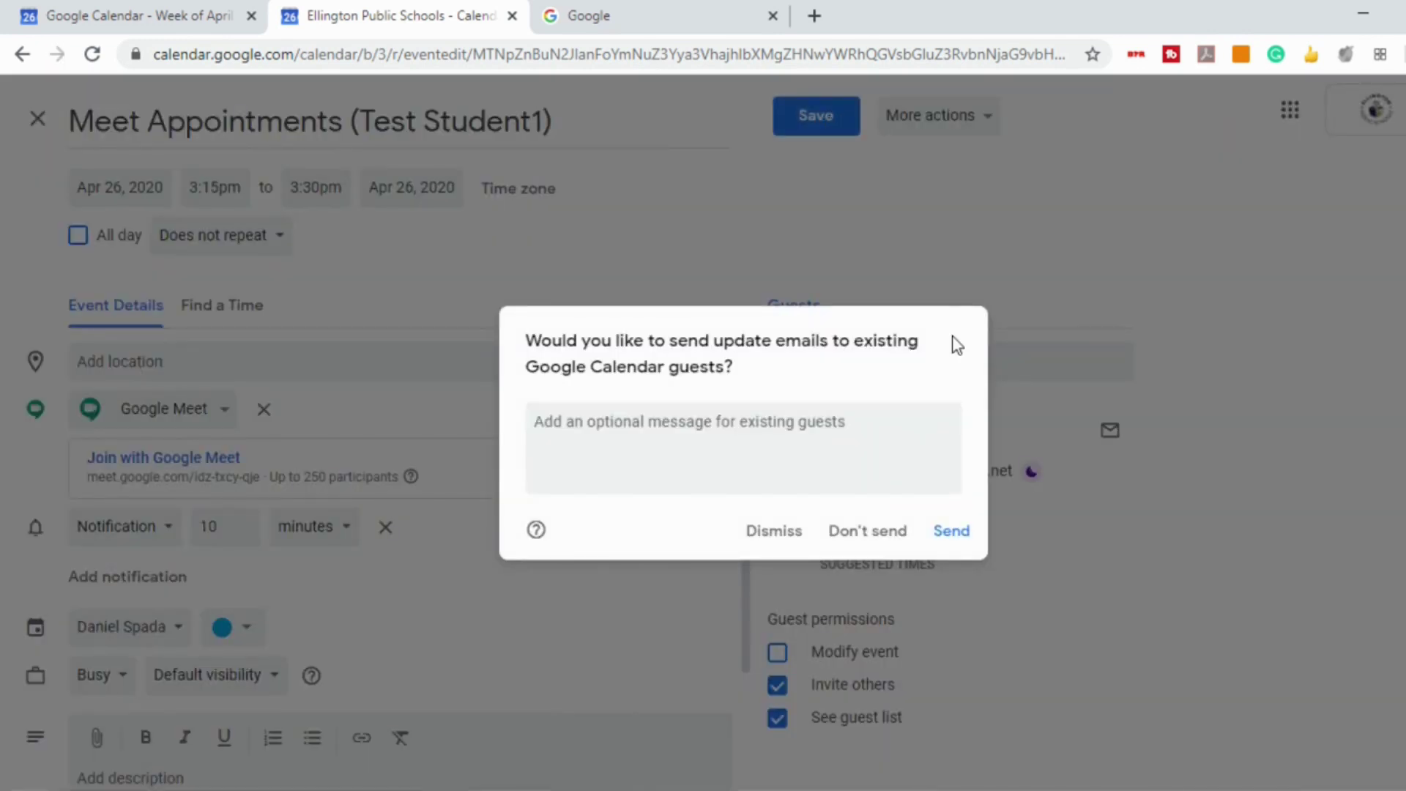
left_click(953, 532)
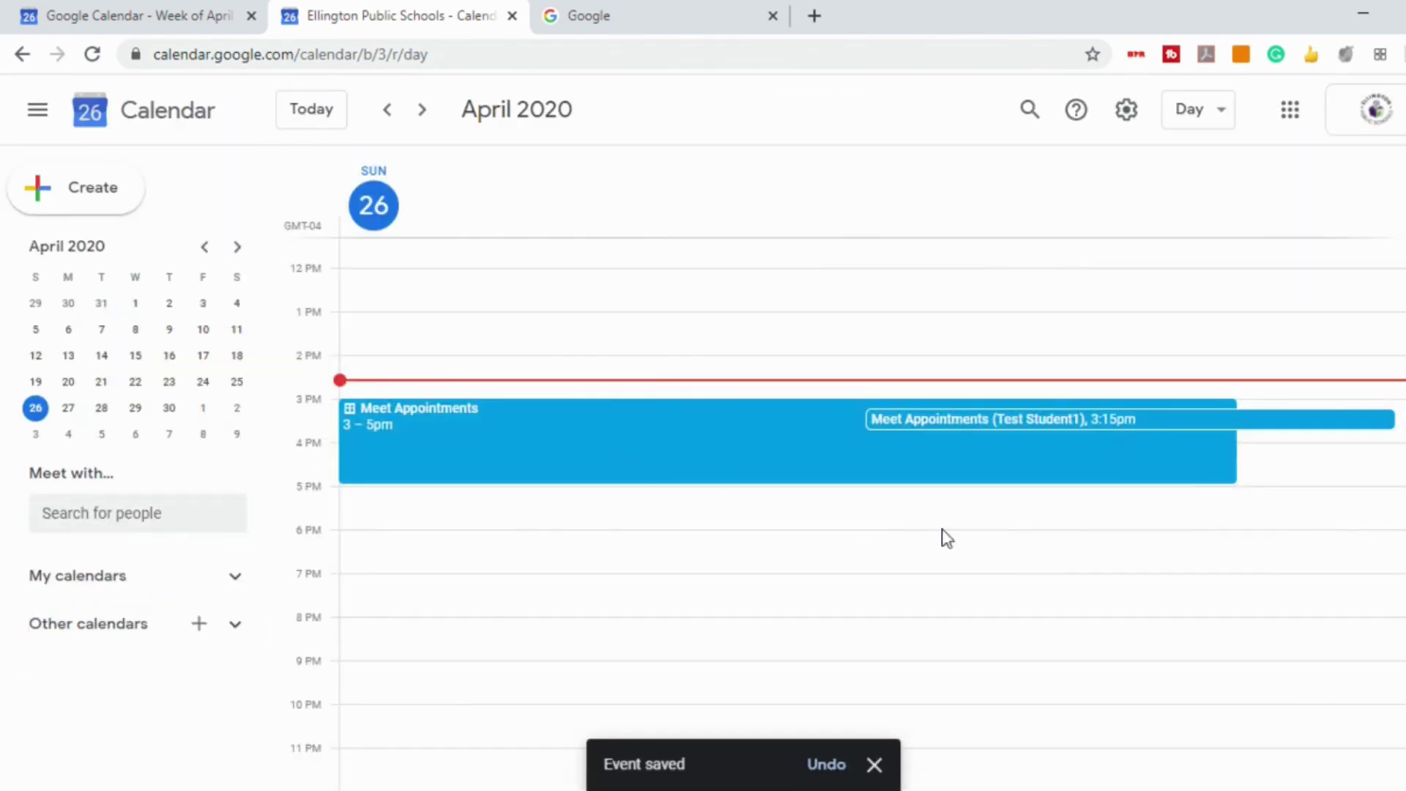
In the student's incognito window, close the editor and view the 3:15pm booking's details
mouse_move(582, 789)
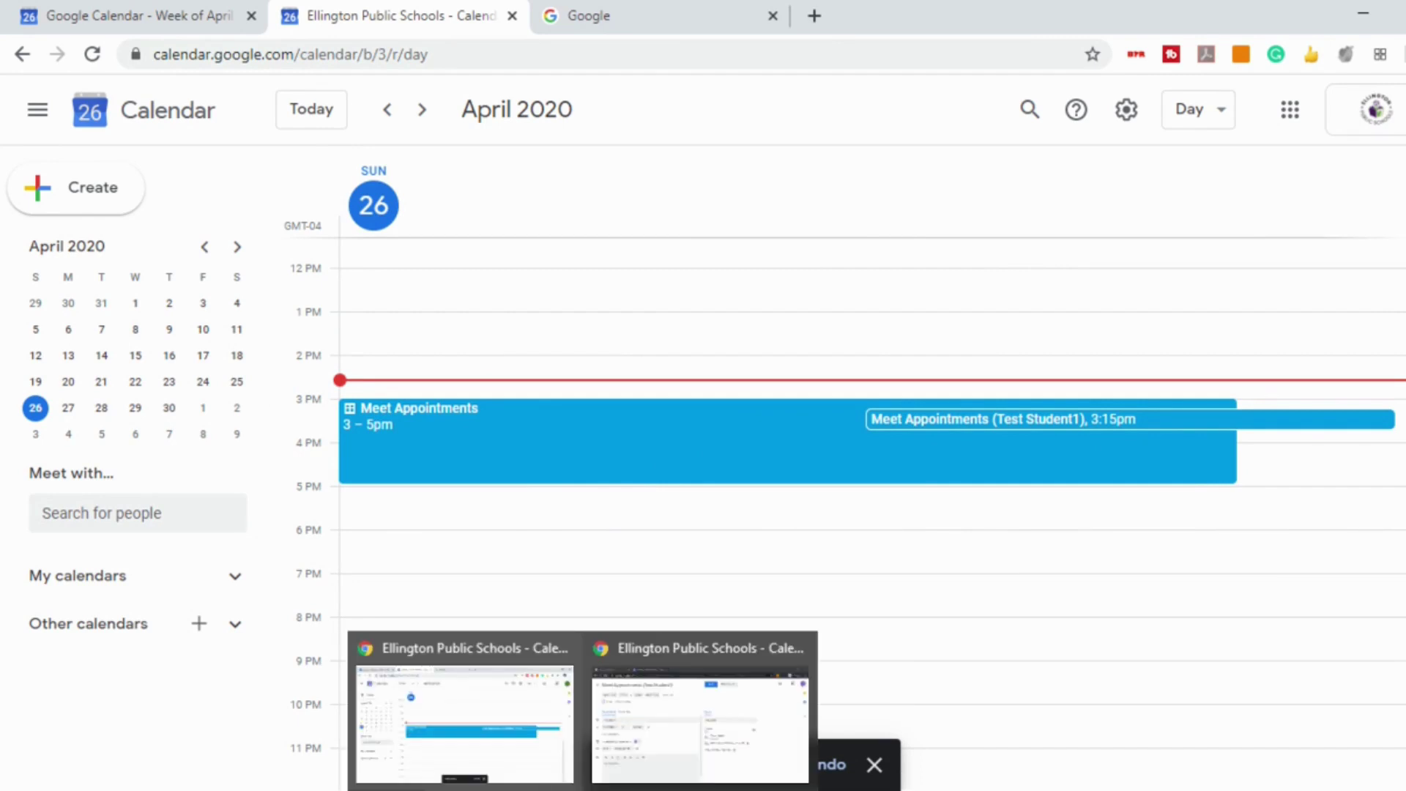
left_click(631, 728)
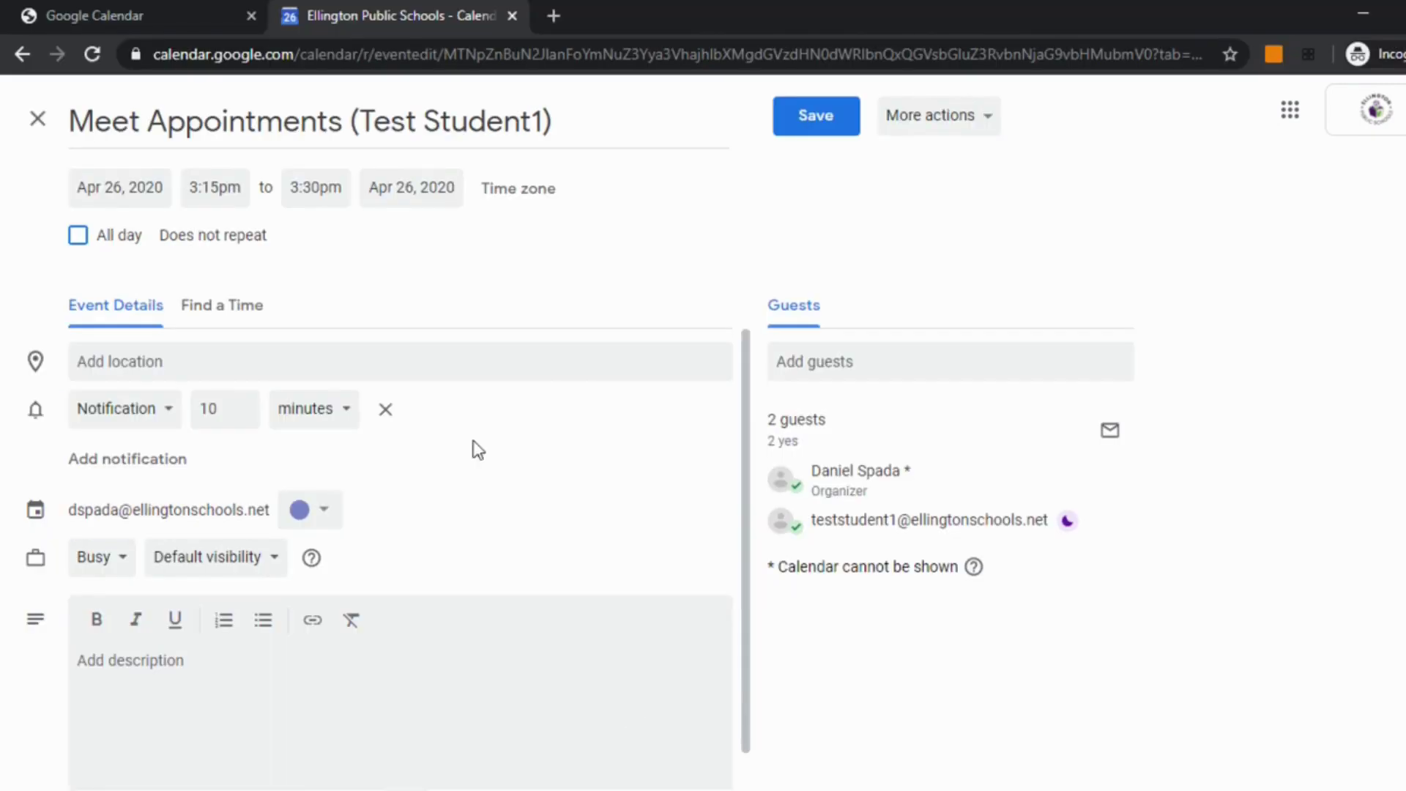
left_click(37, 118)
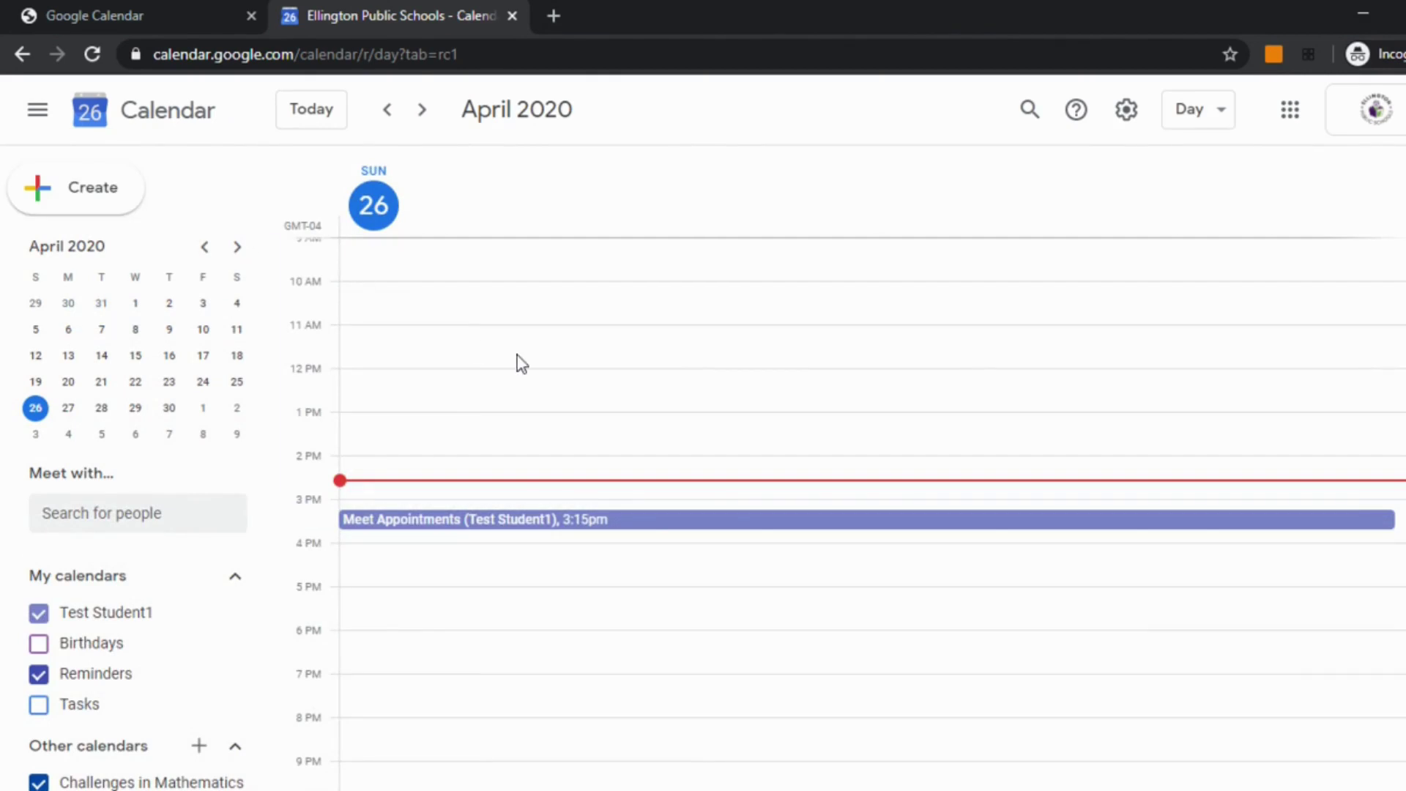
left_click(652, 522)
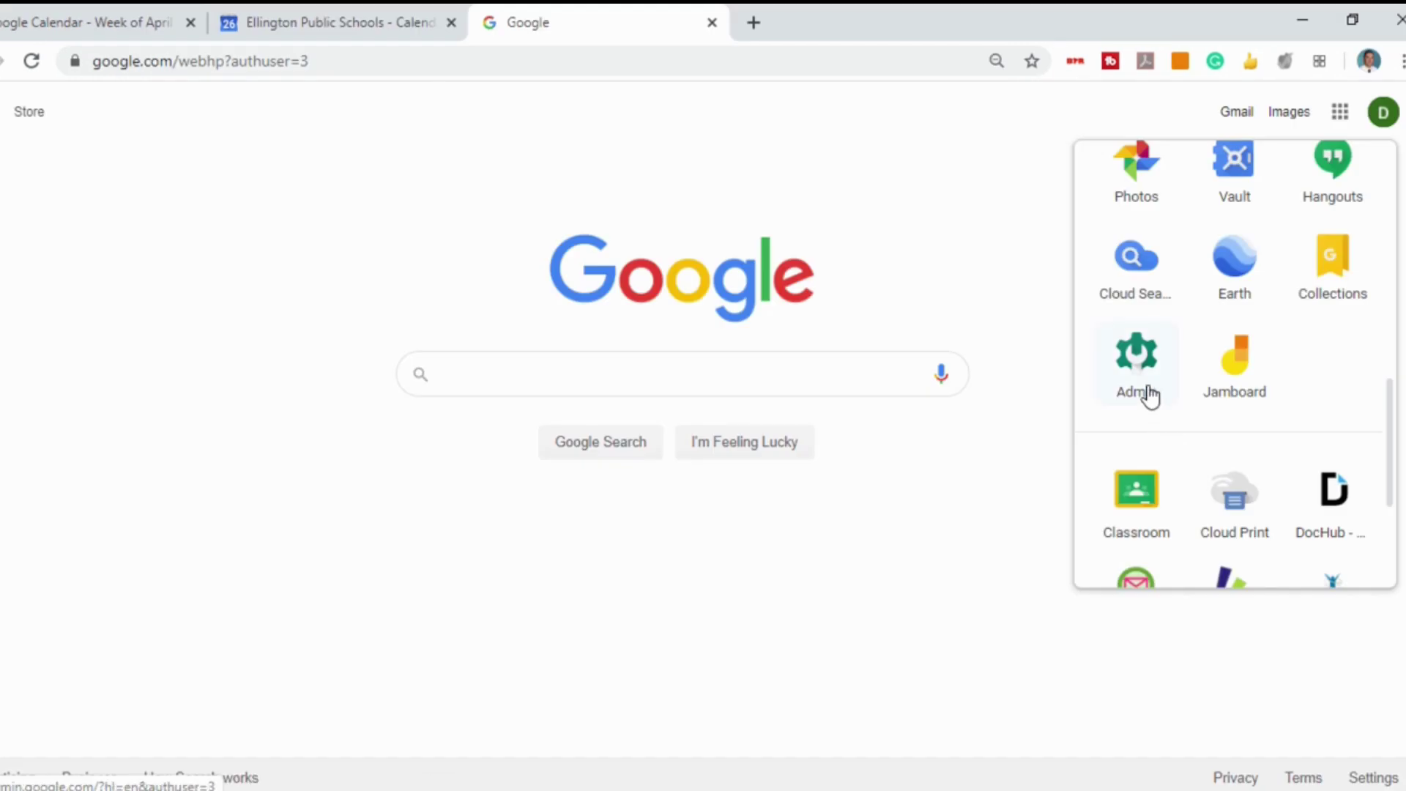
Go to Admin console Apps > G Suite > Calendar > Sharing settings for ellingtonschools.net
left_click(1141, 365)
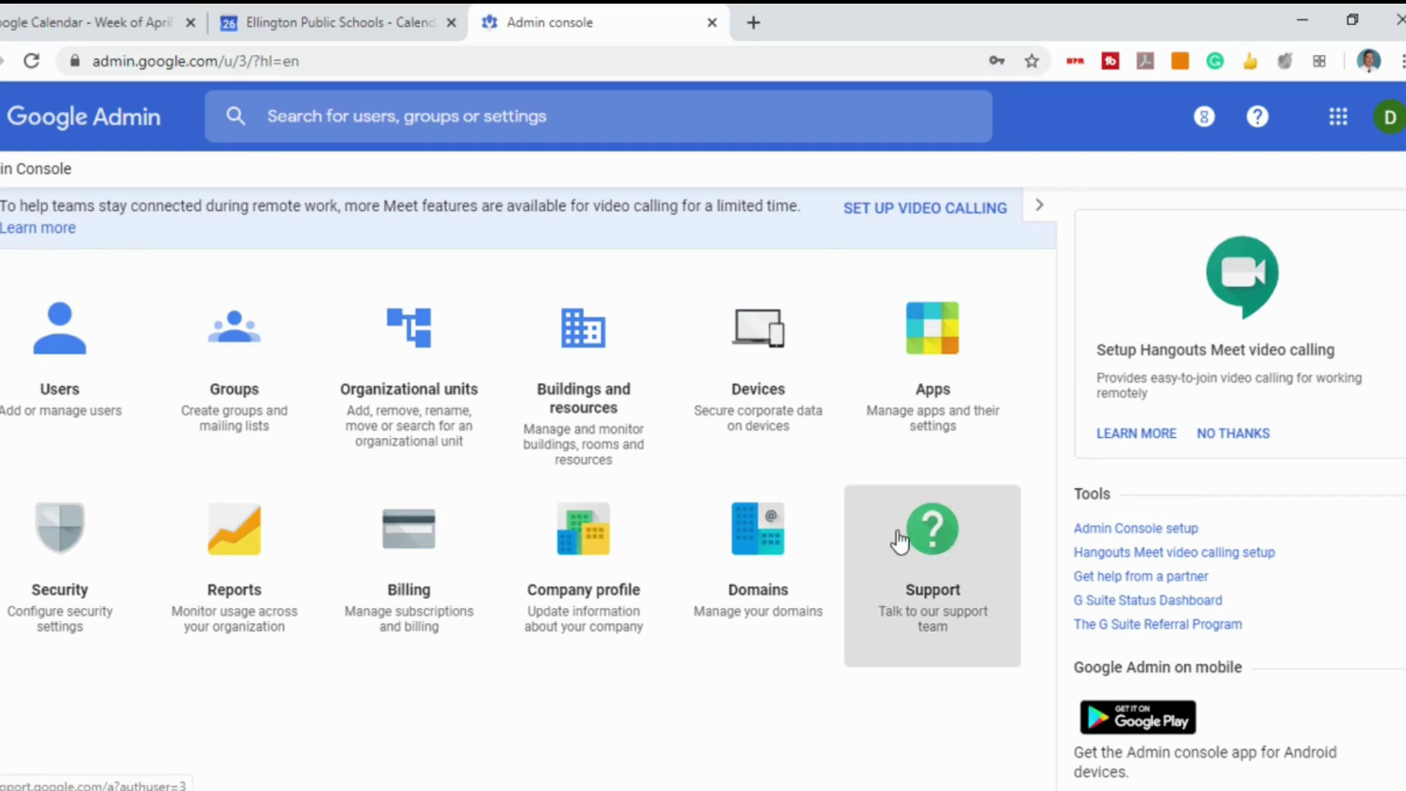
left_click(935, 348)
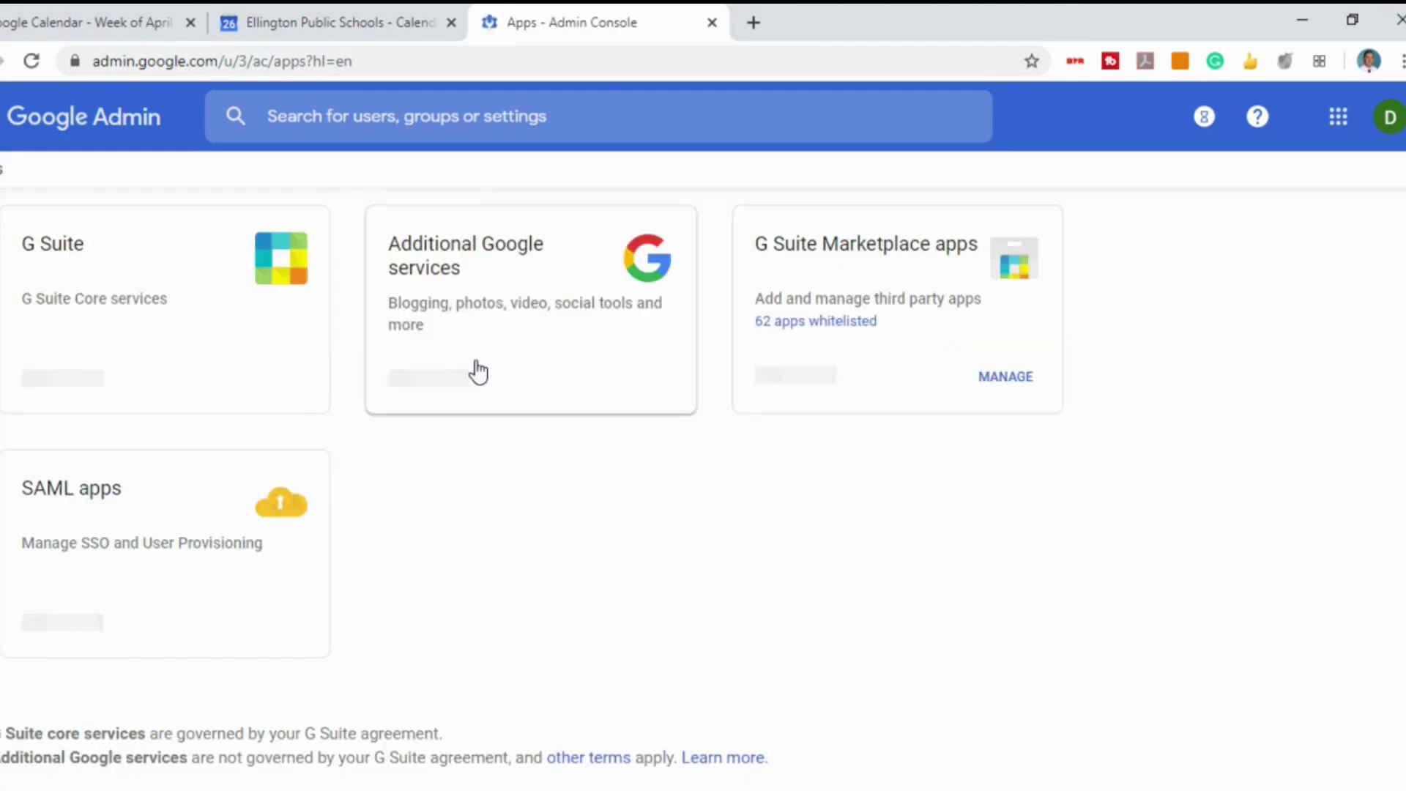
left_click(176, 334)
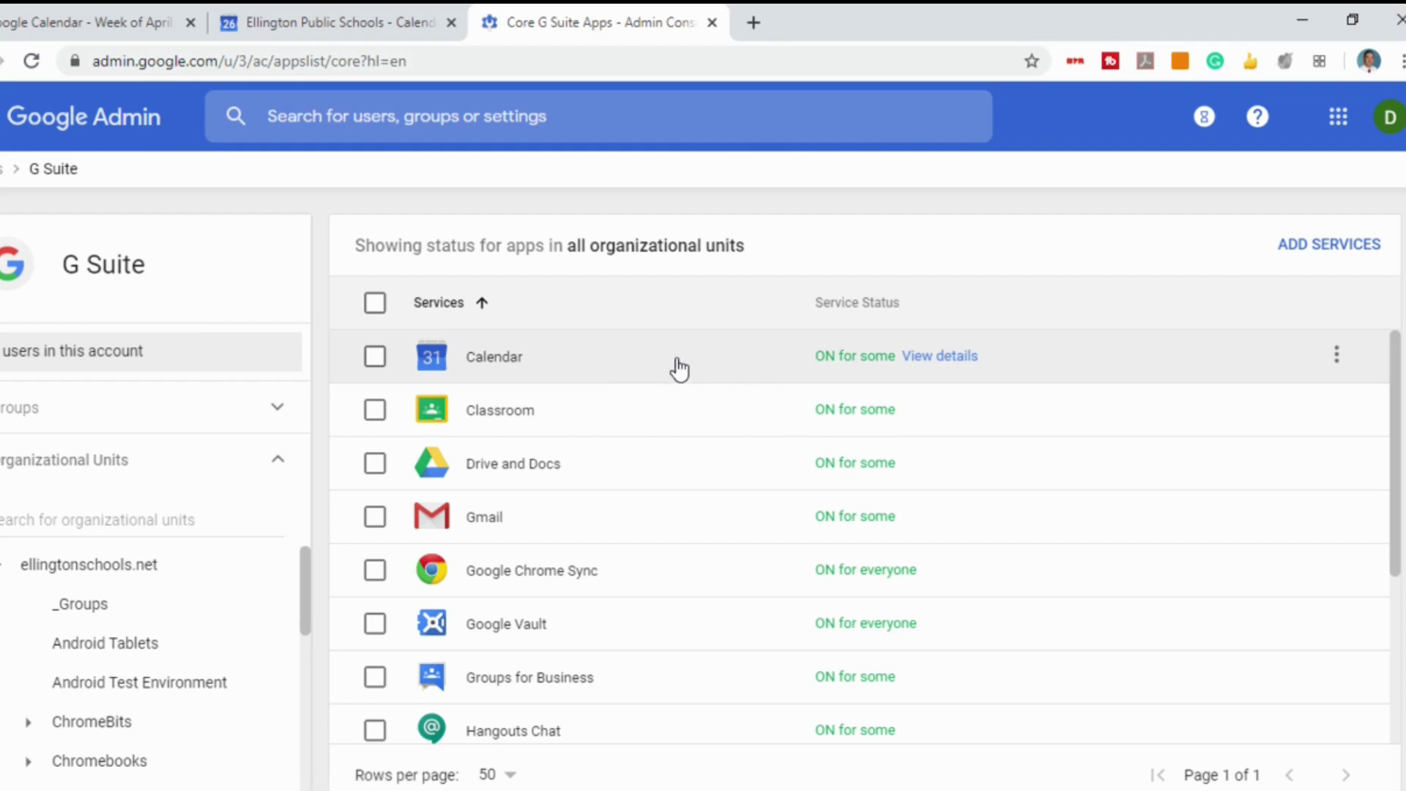
left_click(631, 363)
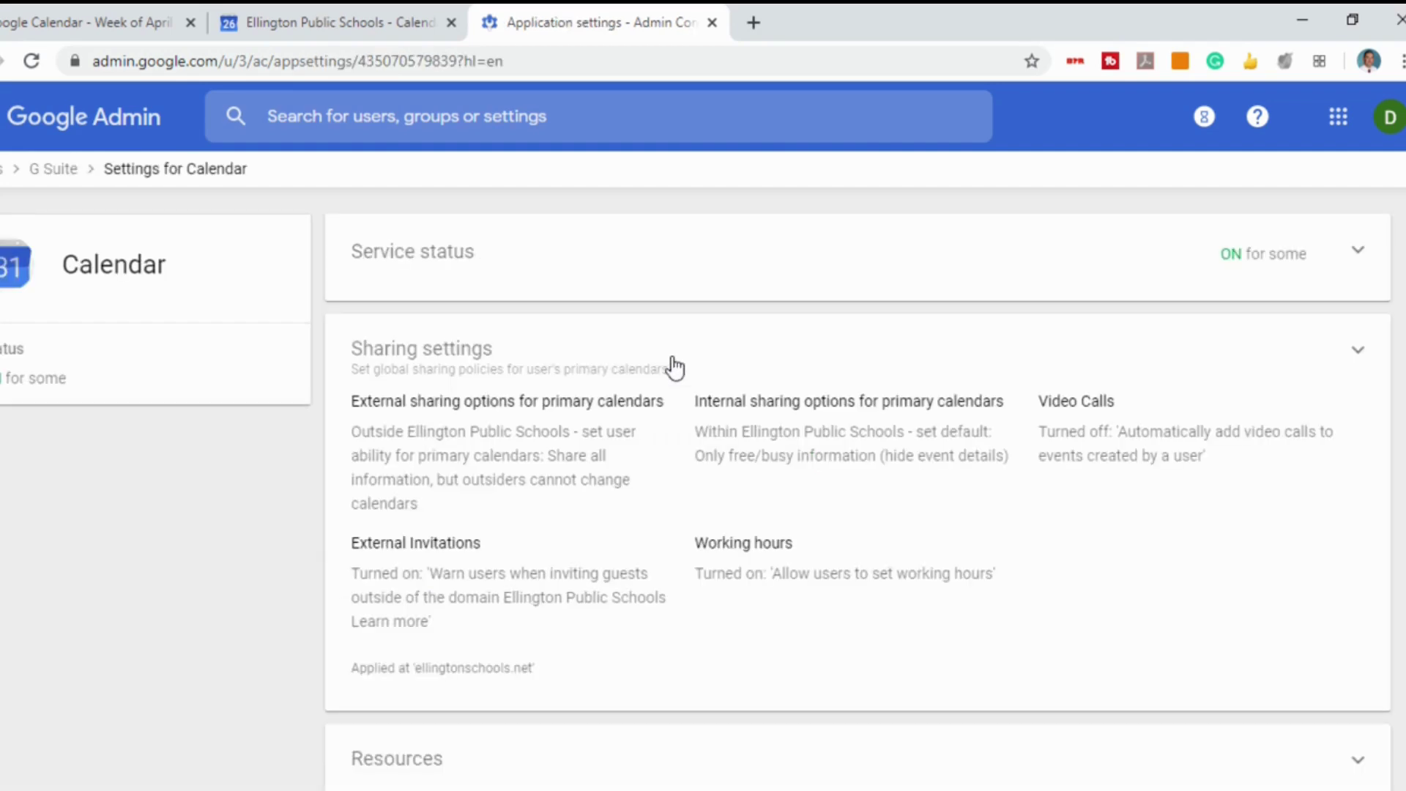
left_click(575, 357)
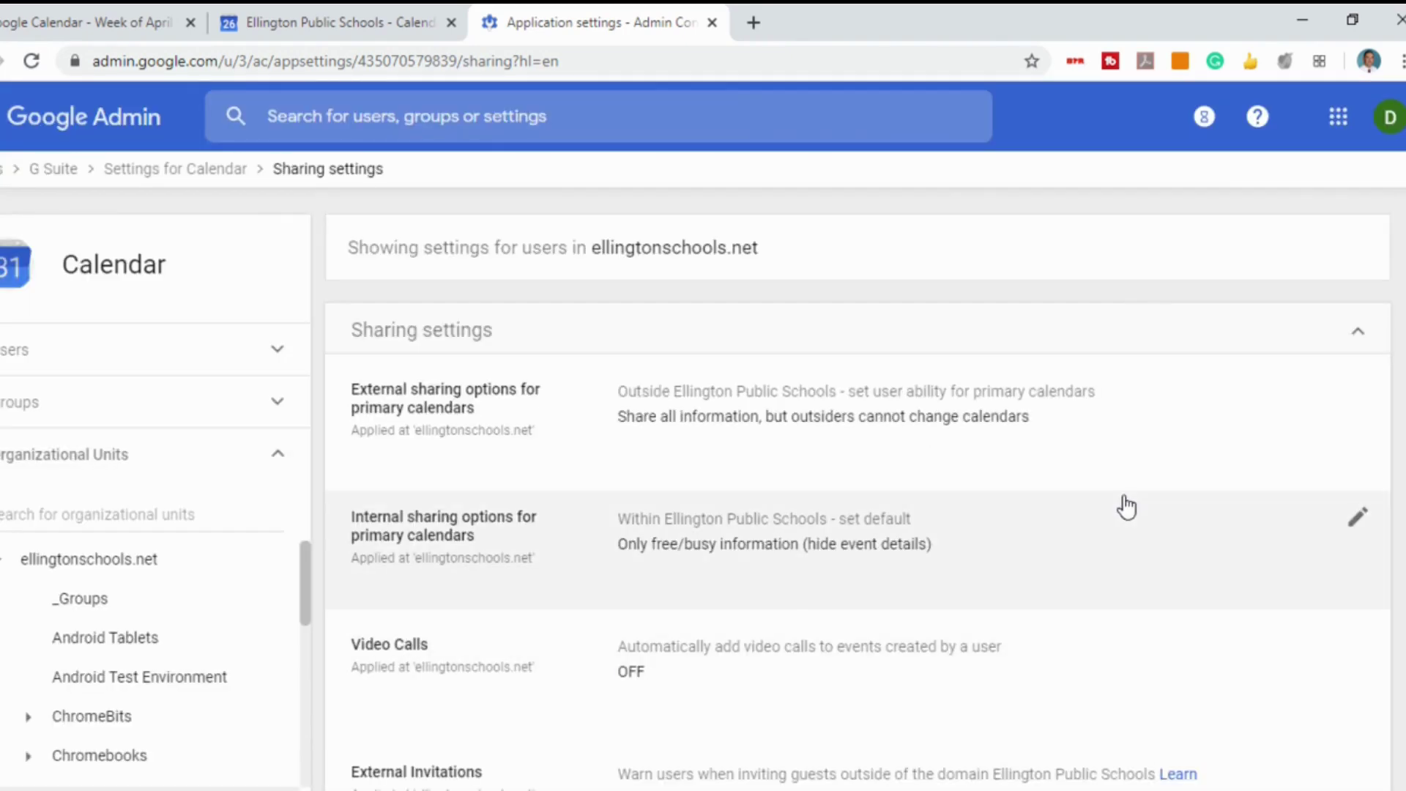
Enable 'Automatically add video calls to events created by a user', save, and return to Calendar
scroll(1127, 505, "down", 3)
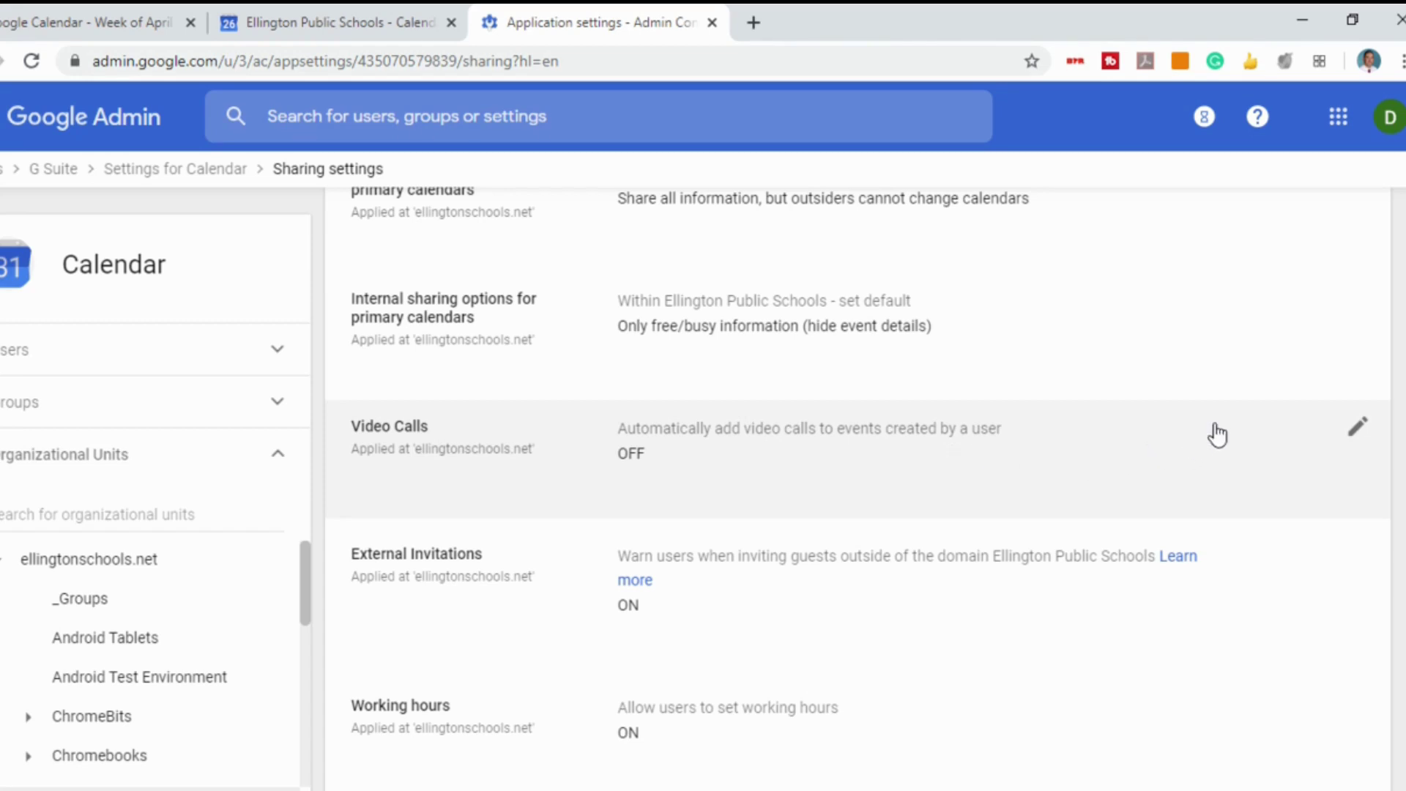
left_click(1358, 434)
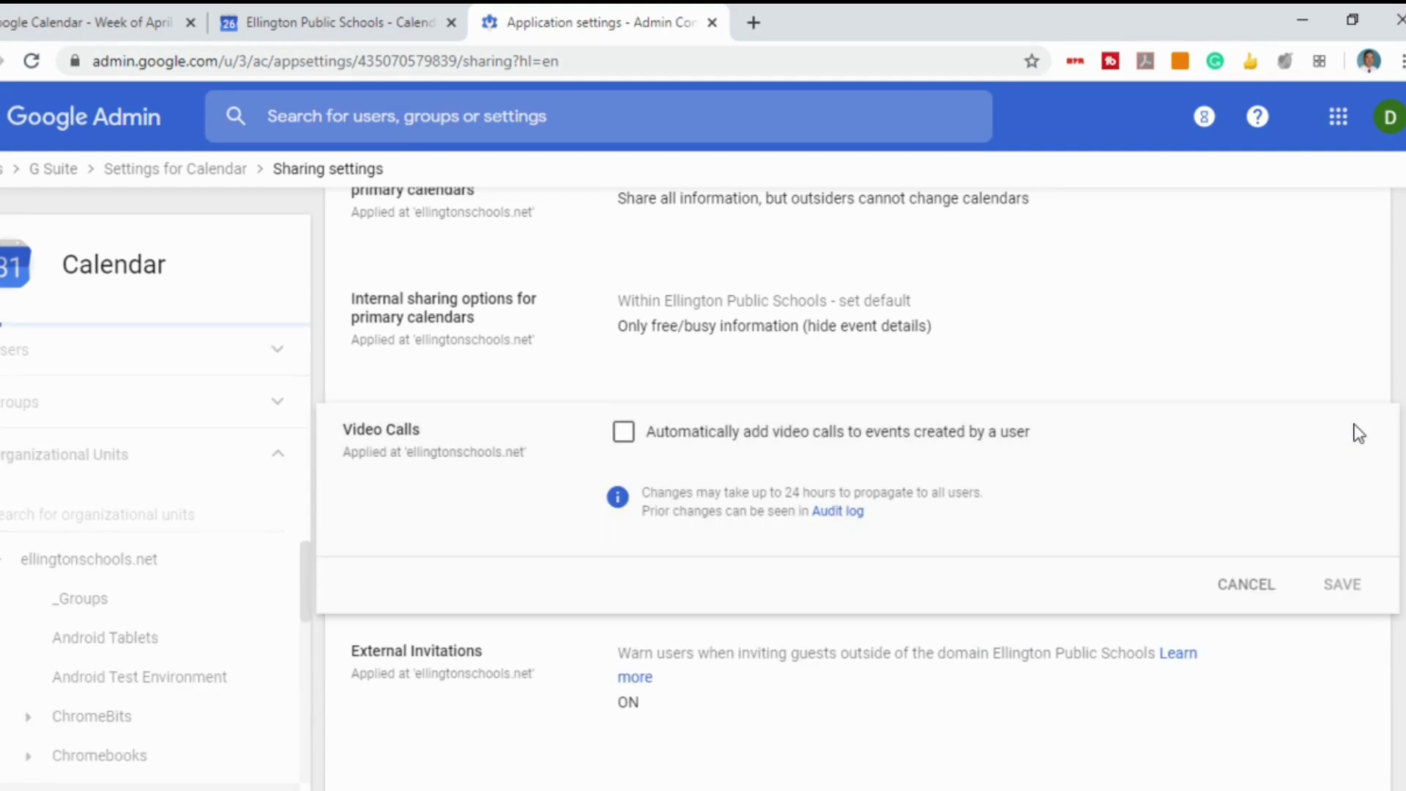
left_click(621, 433)
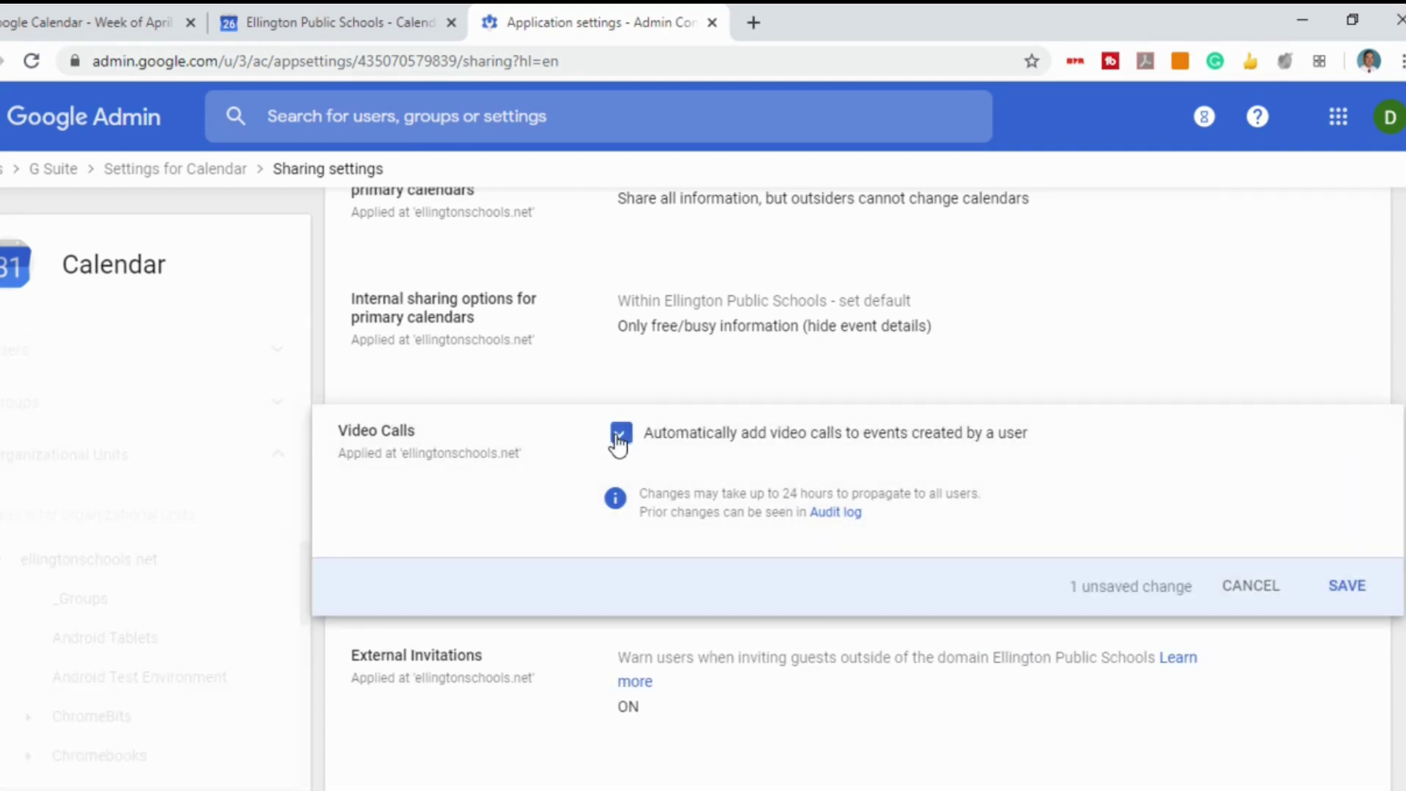
left_click(1347, 586)
key("ctrl+shift+Tab")
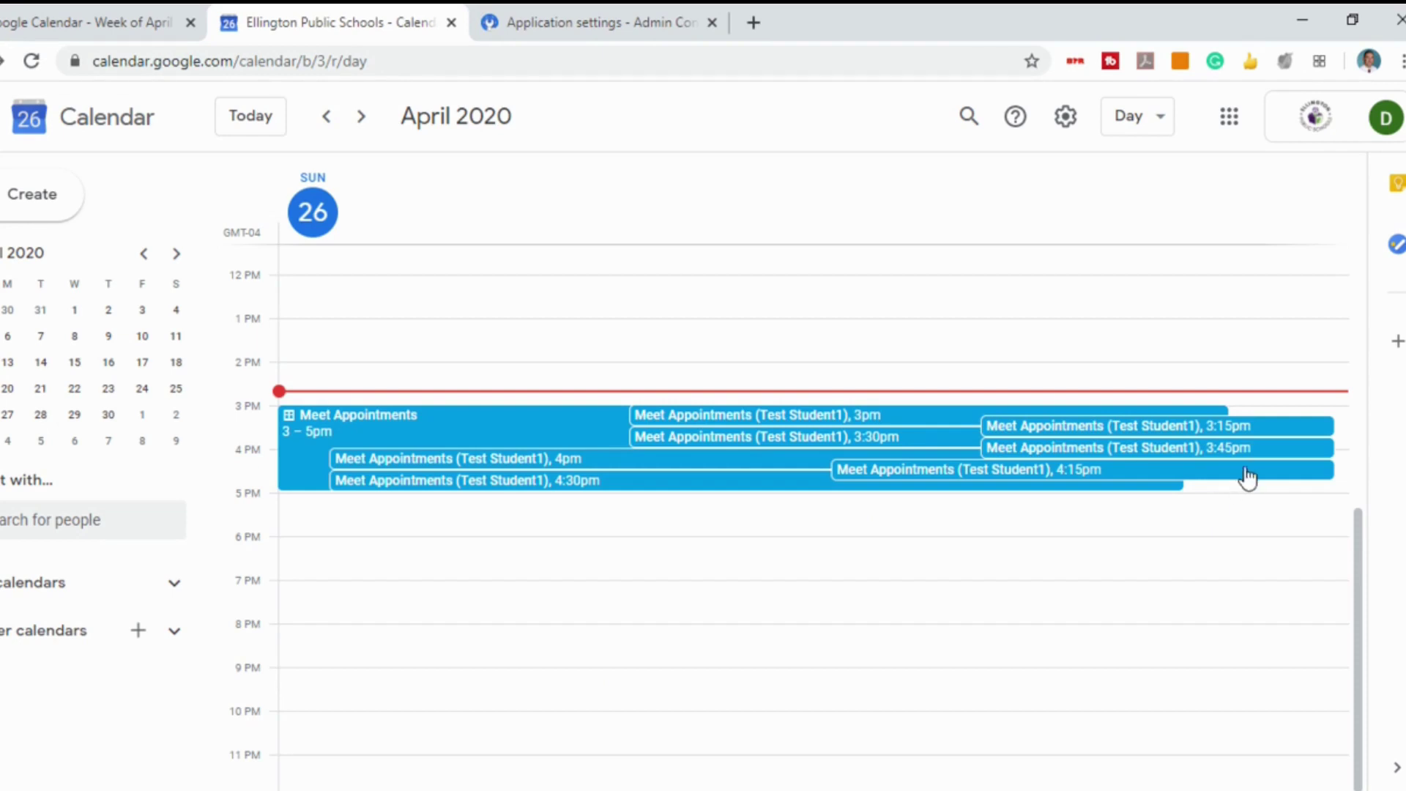
Give the 3:45pm booking a Google Meet link, save it, and send guests the update
left_click(1267, 448)
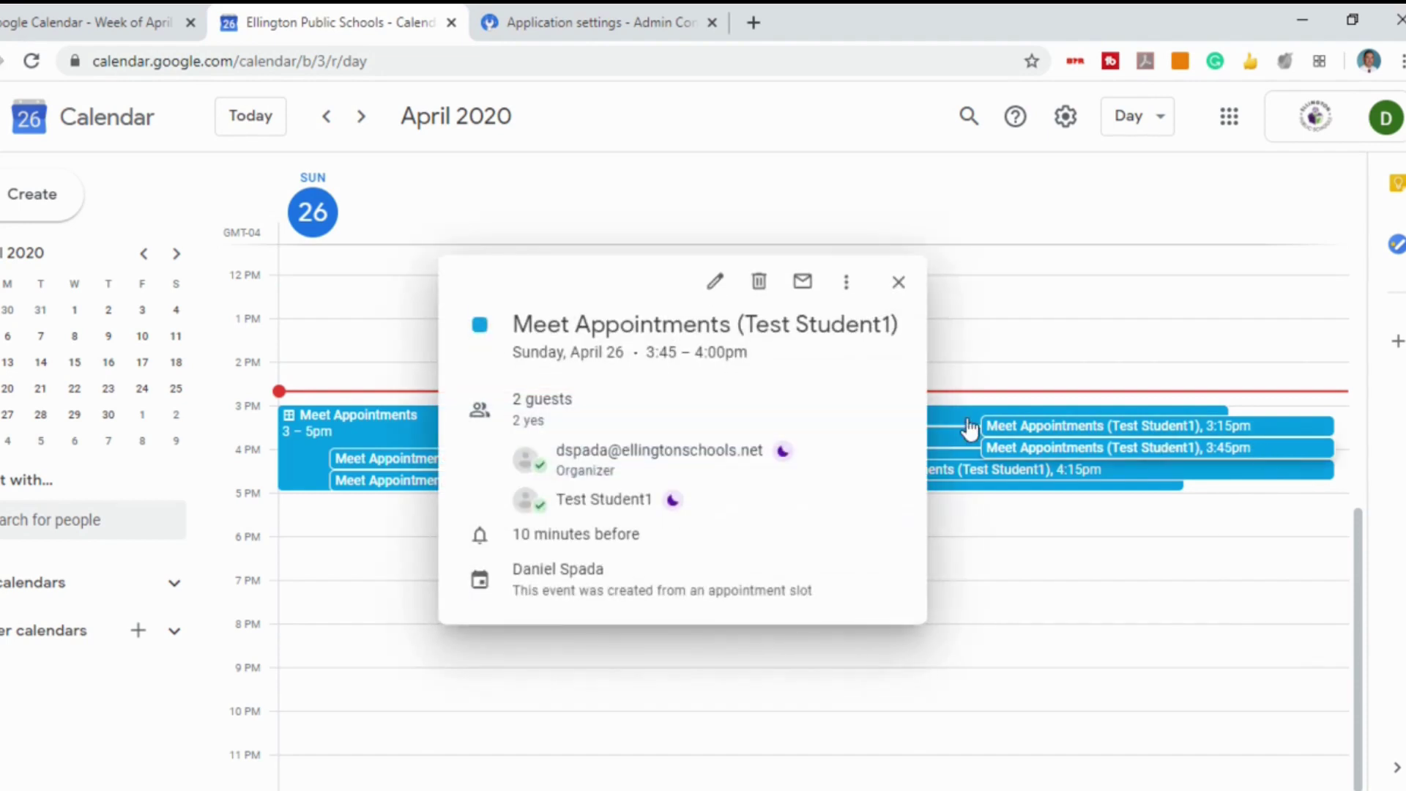
left_click(715, 284)
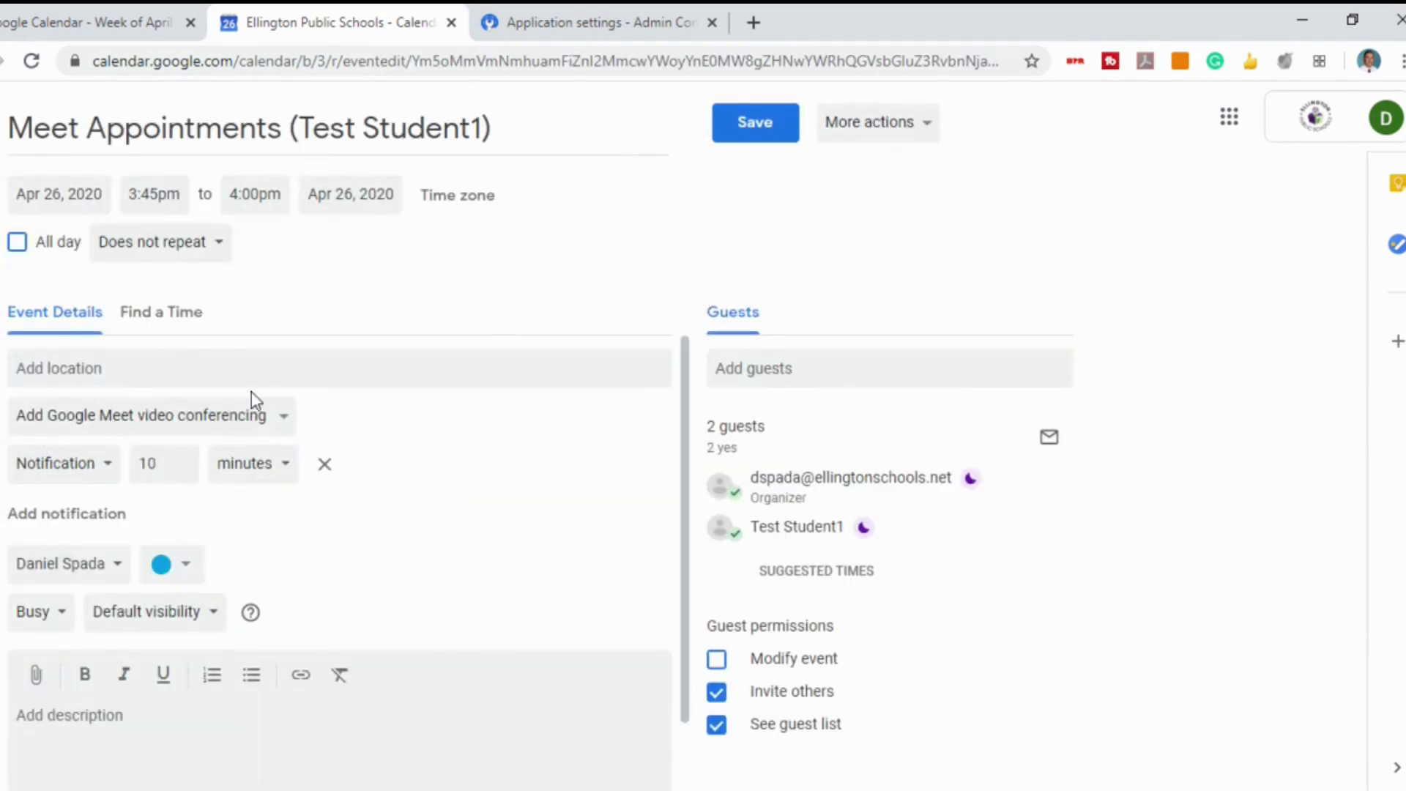
left_click(143, 429)
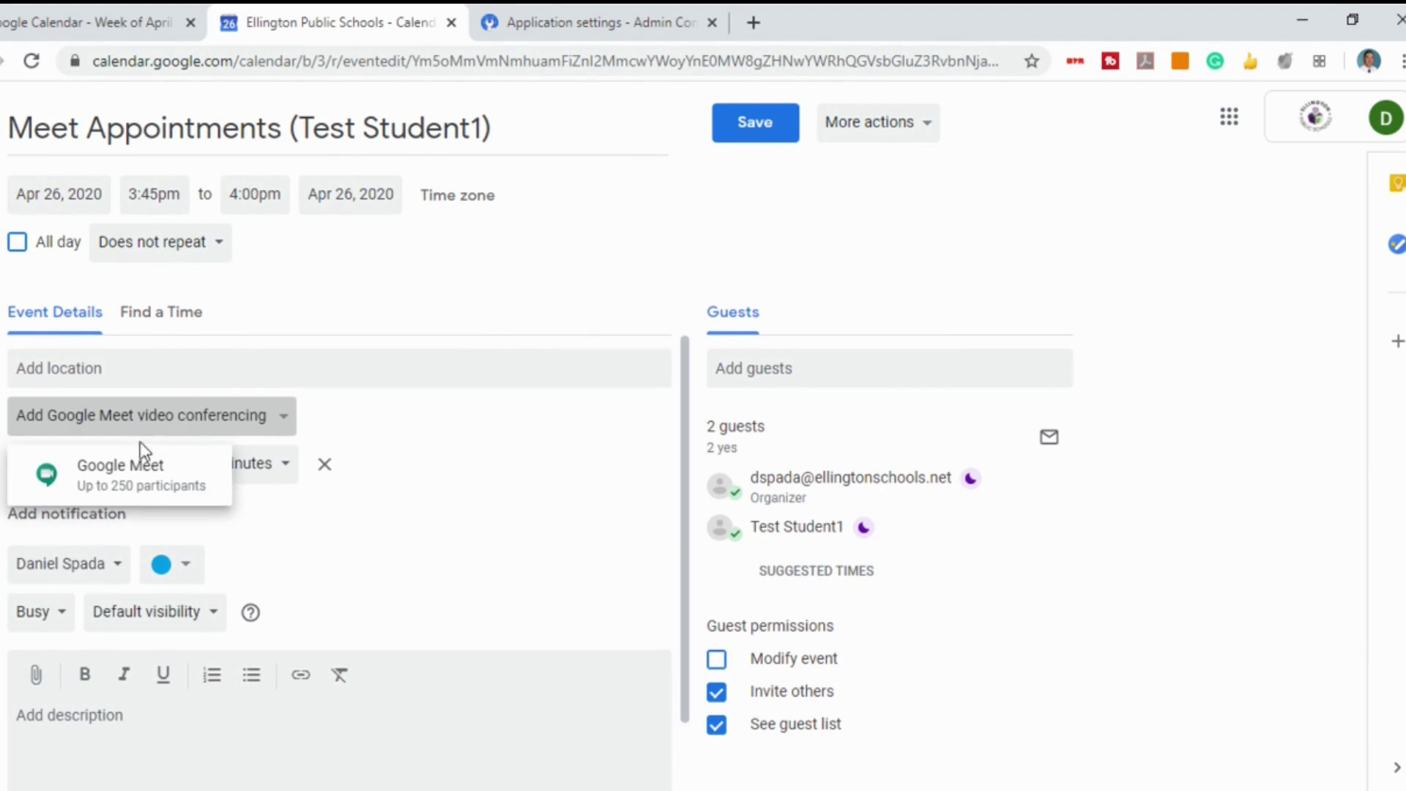
left_click(109, 480)
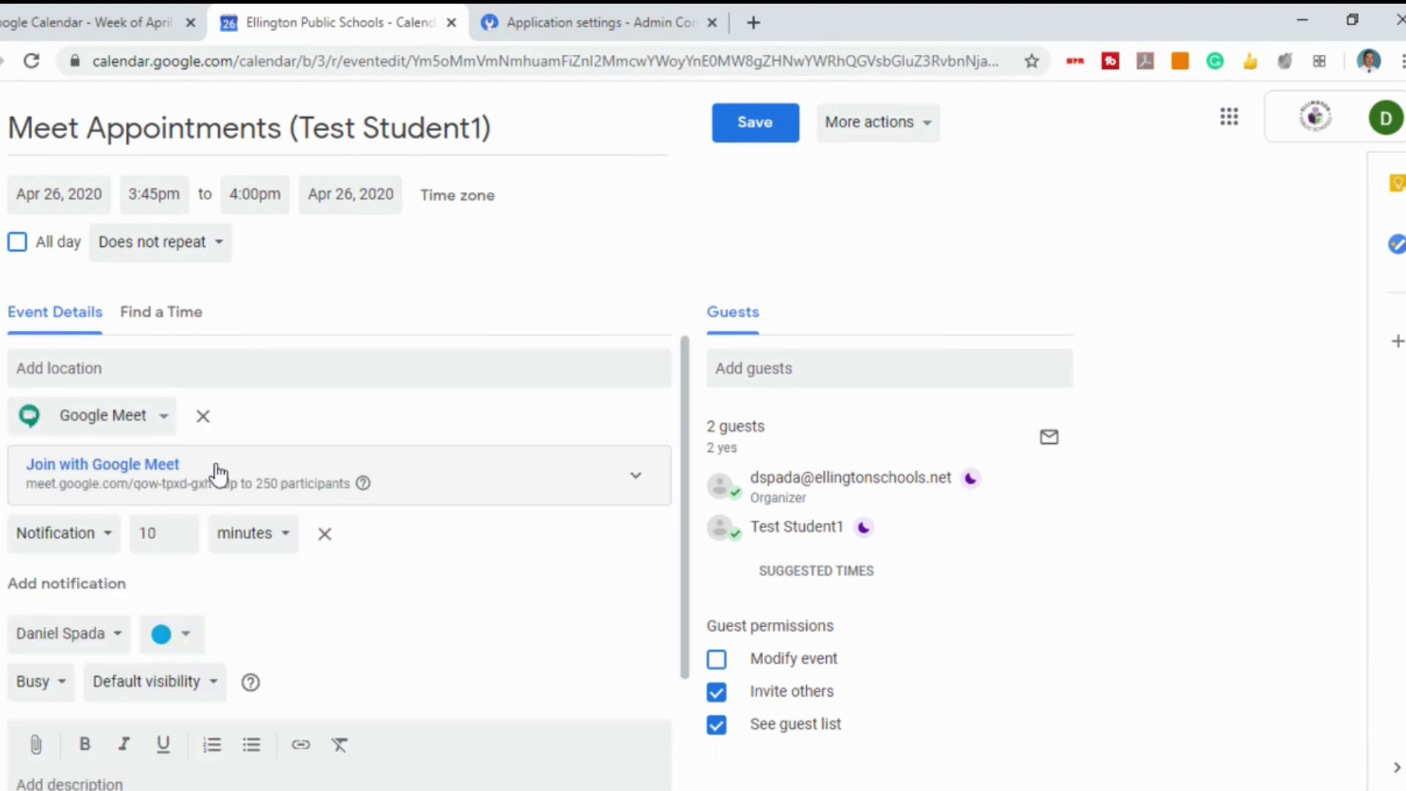
left_click(756, 126)
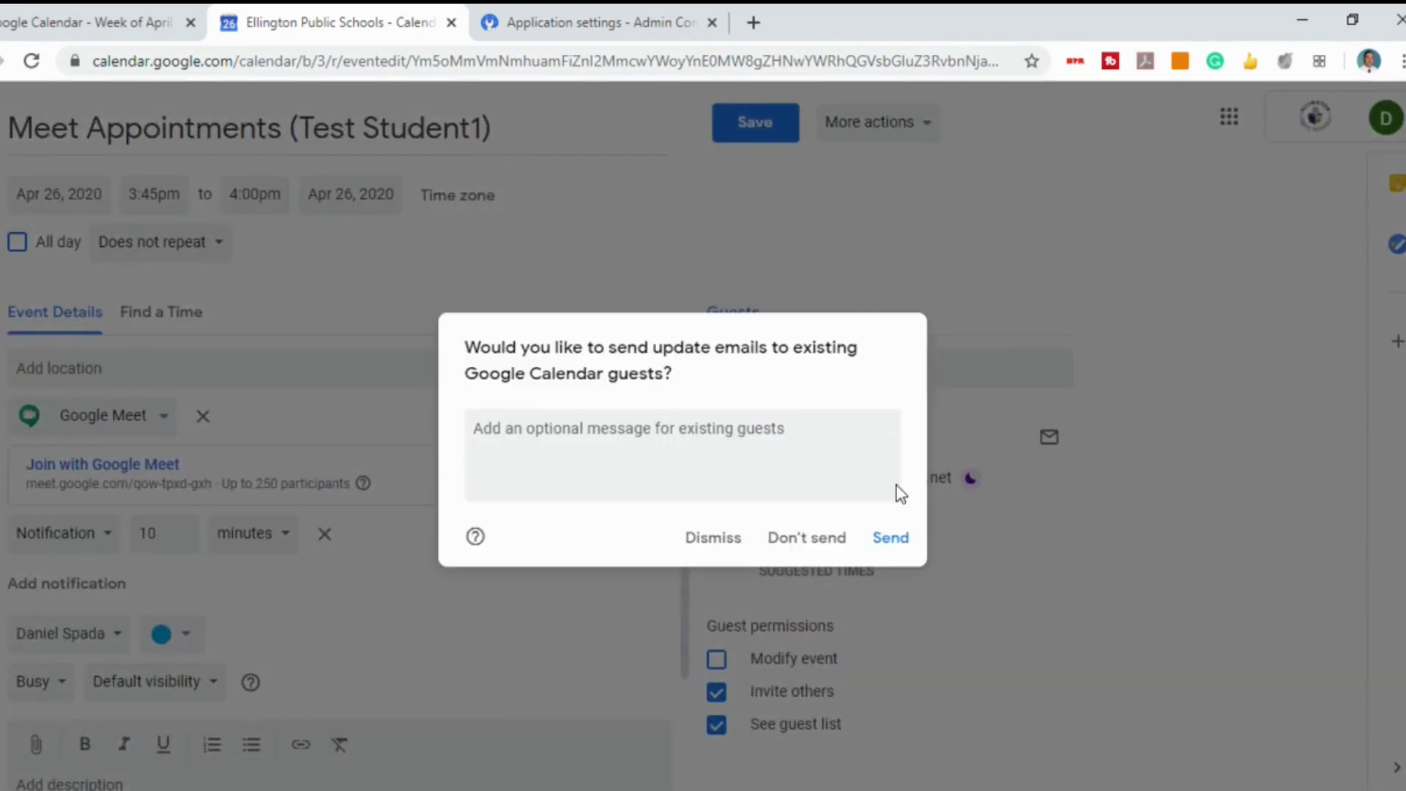
left_click(891, 542)
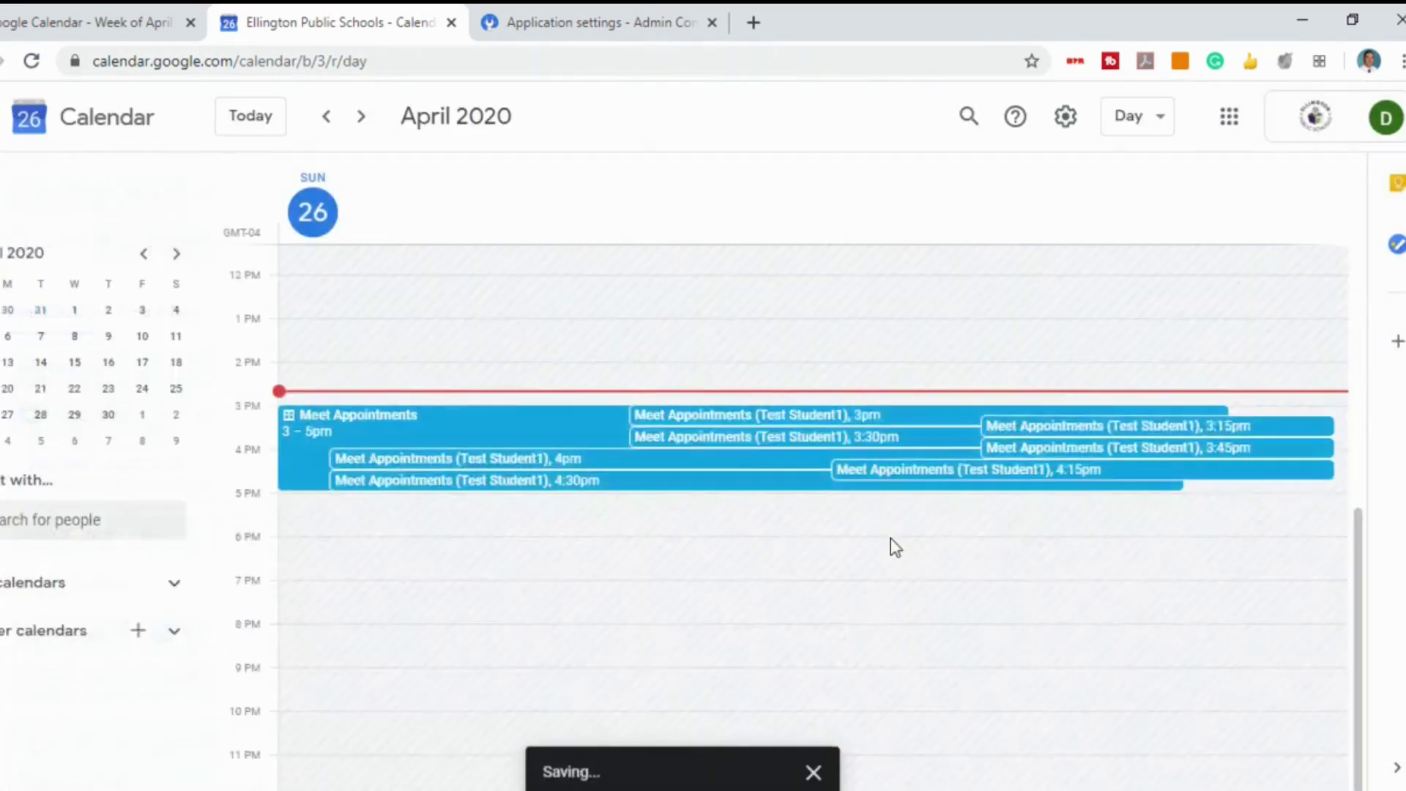